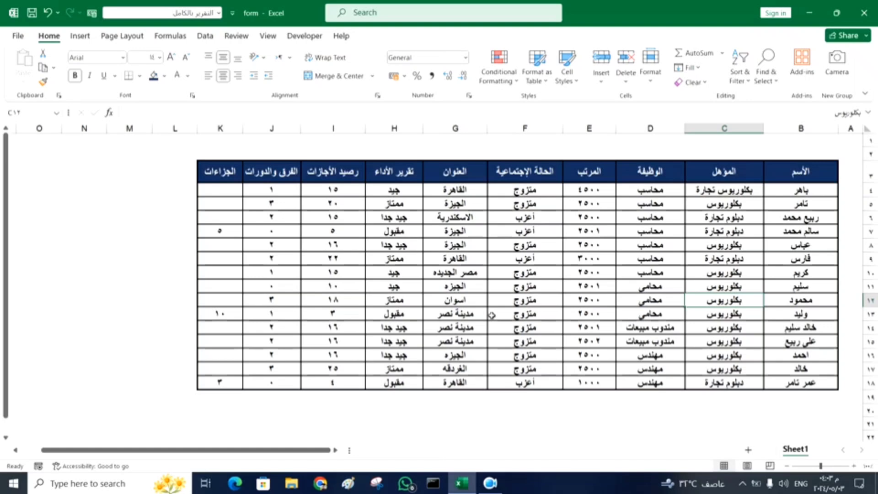
Step: From the toolbar views dropdown, apply the full report, then the رصيد الأجازات والفرق والجزاءات view
click(513, 273)
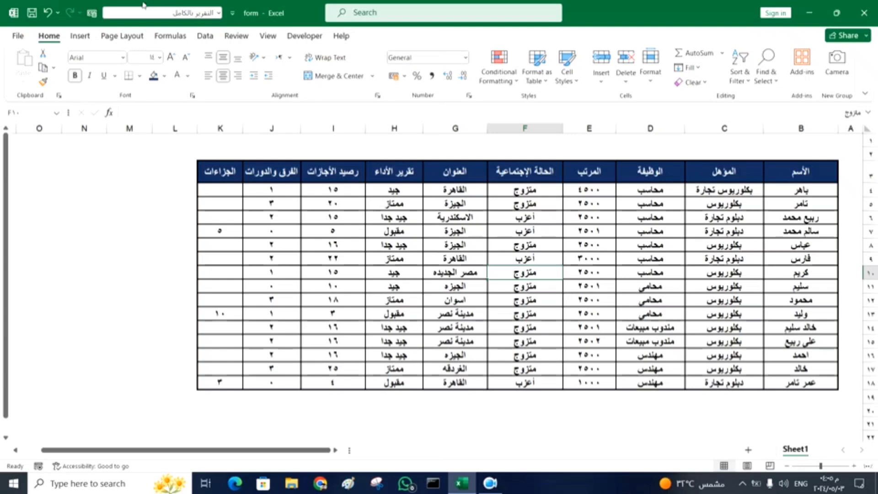
click(219, 14)
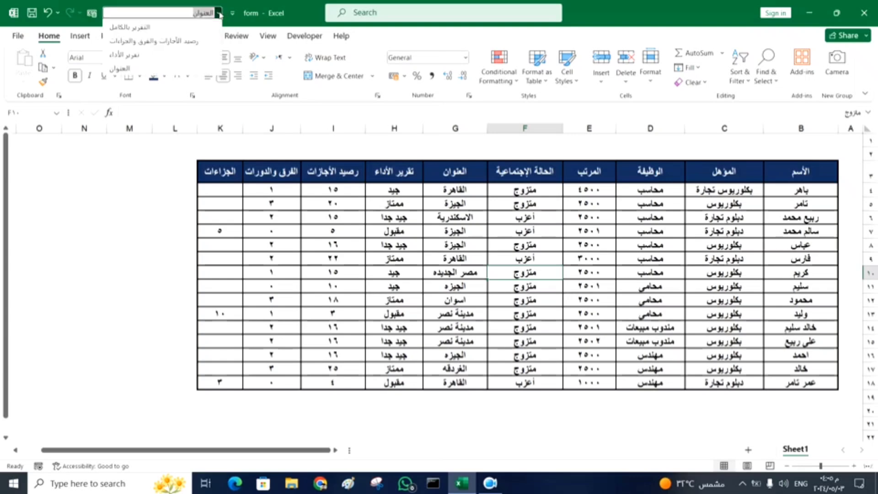
click(131, 28)
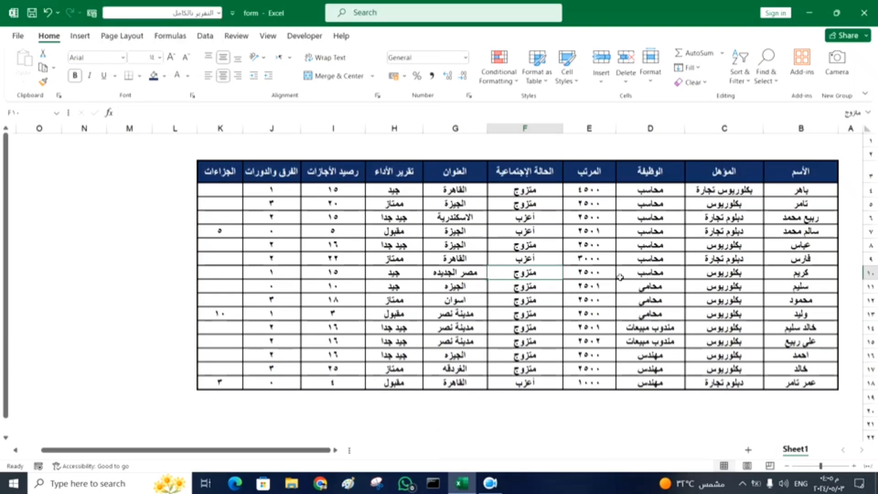
click(219, 13)
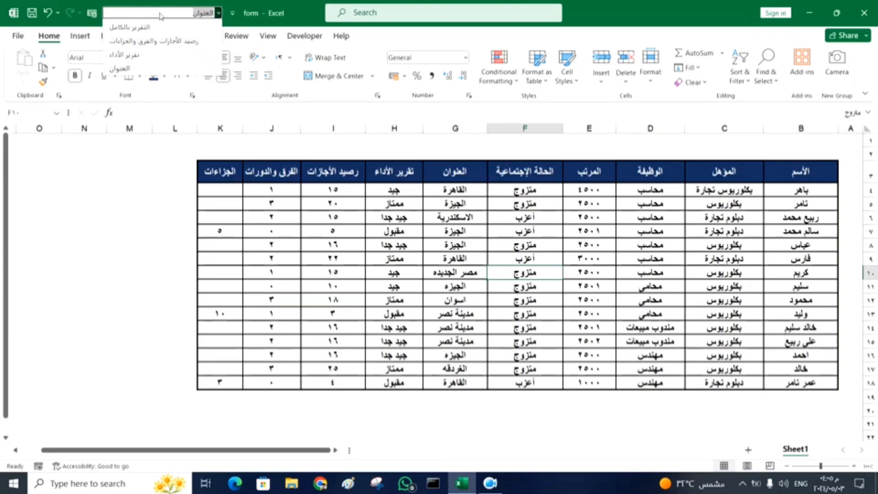
click(166, 44)
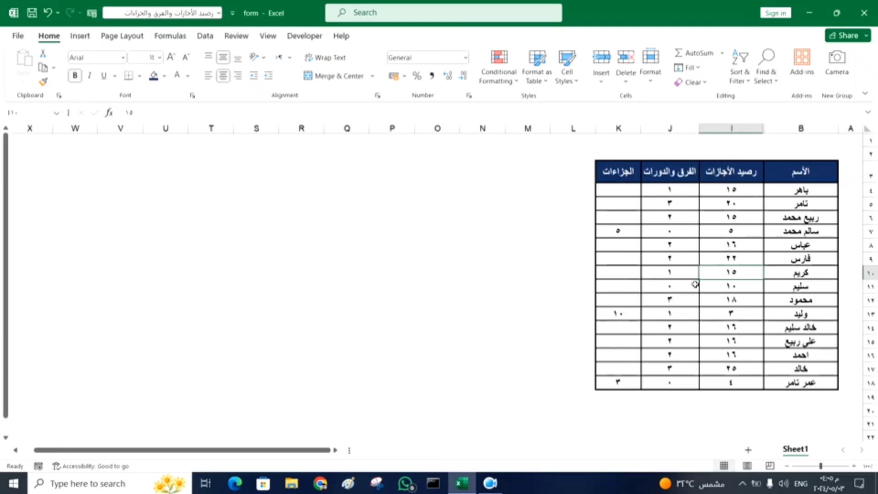
Step: Apply the تقرير الأداء and العنوان views in turn, then return to the full report view
click(218, 13)
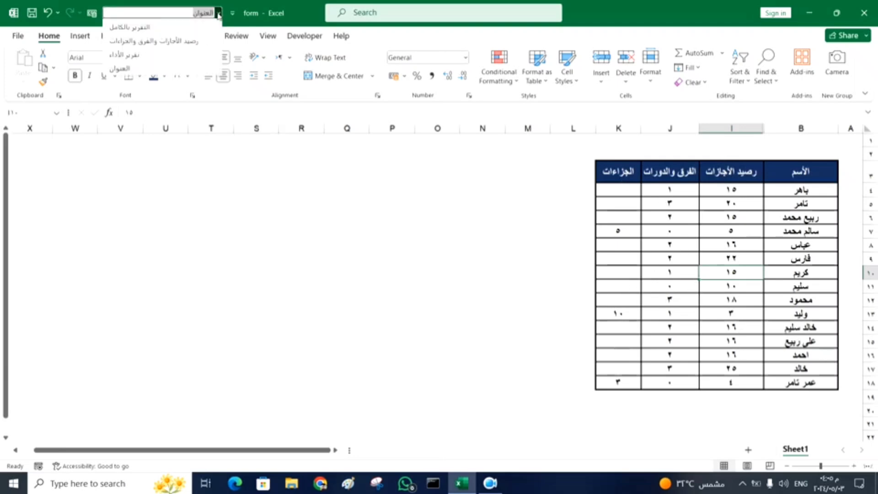
click(139, 55)
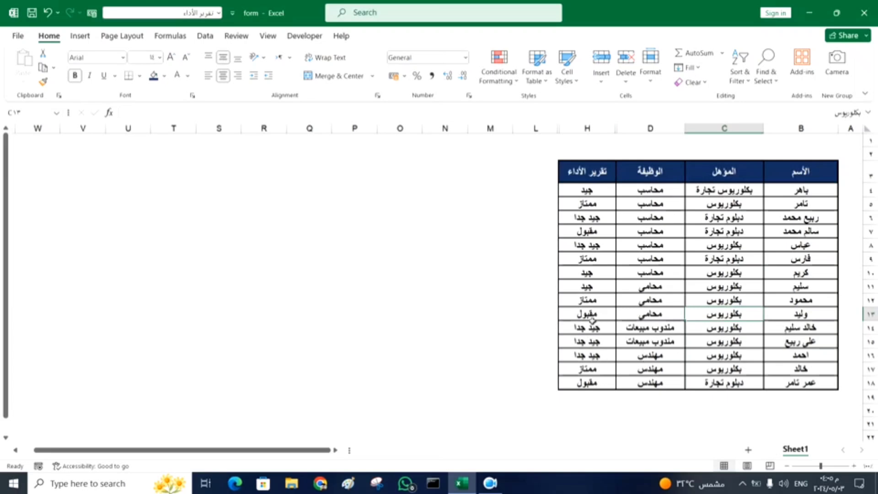
click(218, 13)
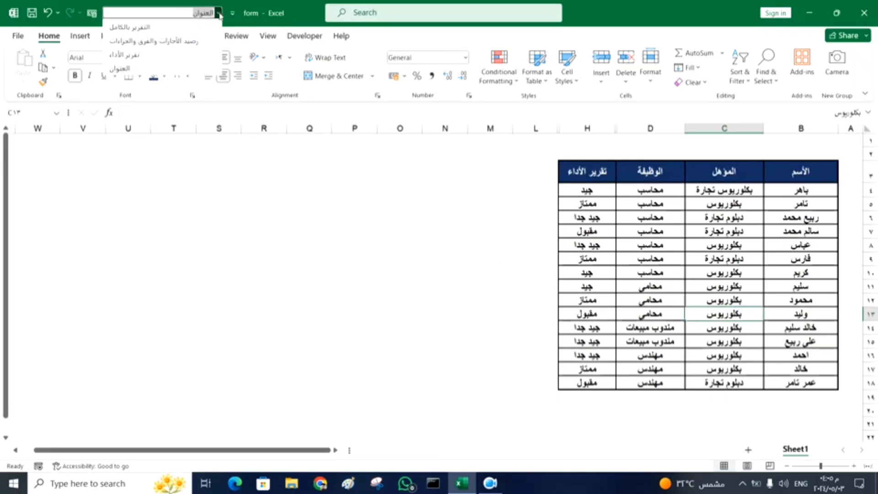
click(146, 71)
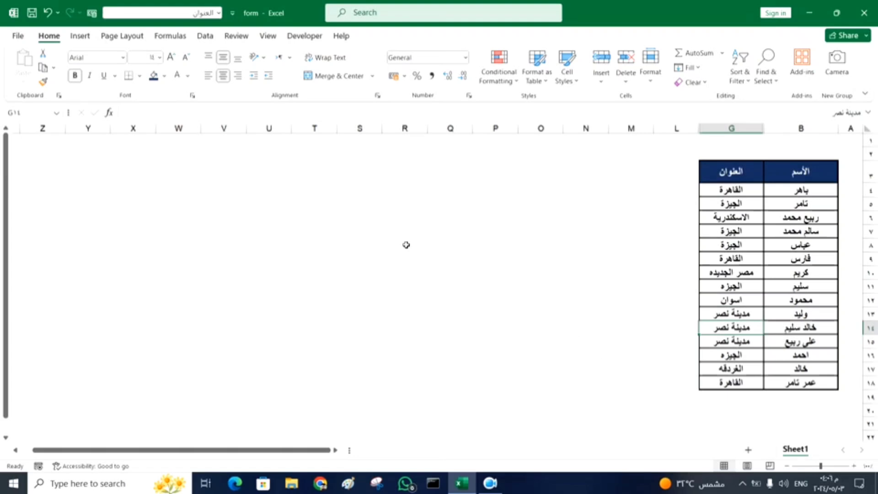
click(219, 13)
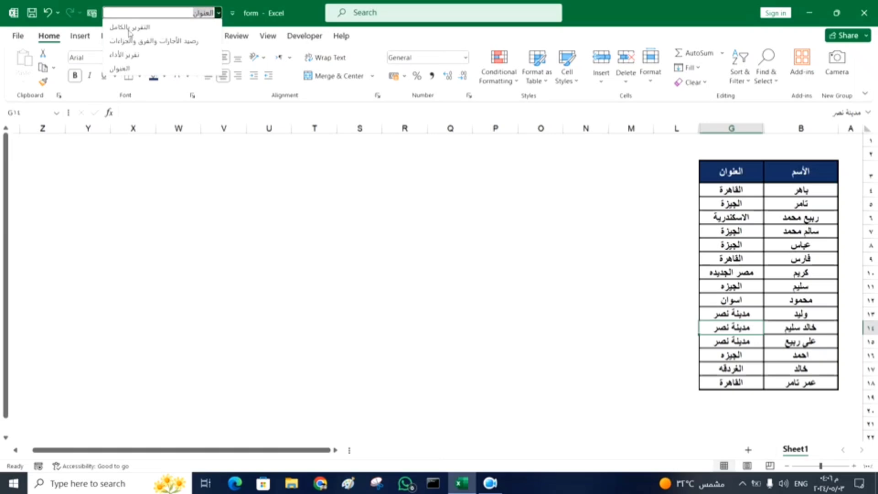
click(129, 29)
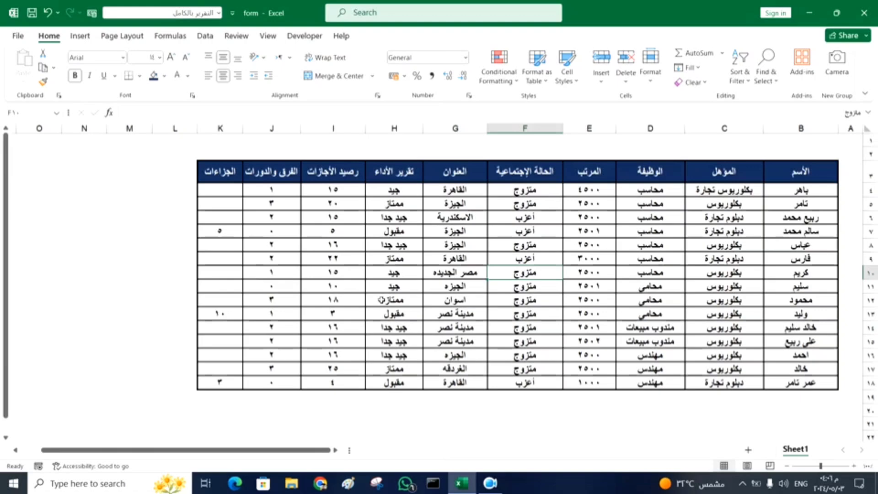
Step: Open the custom views dropdown once more, then select cells E9 and F9
click(219, 13)
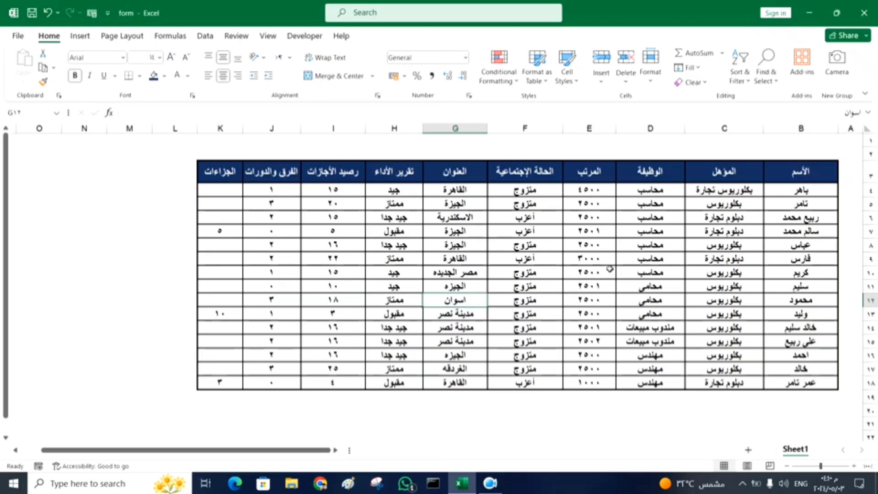
click(570, 260)
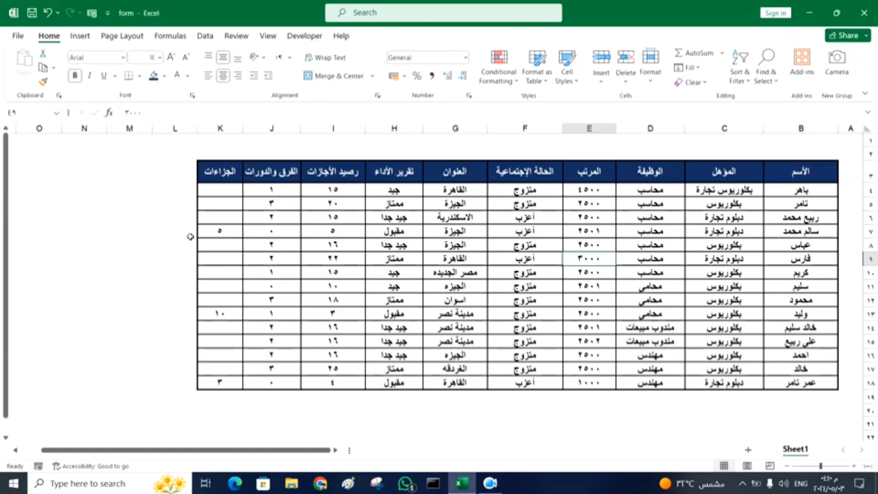
click(505, 261)
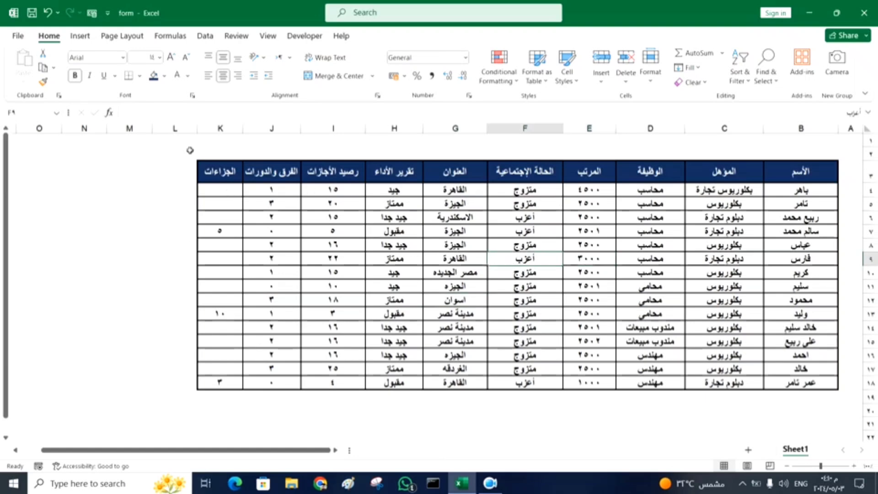
Step: Start adding a custom view from View > Custom Views, naming it التقرير بالكامل in Arabic
click(268, 36)
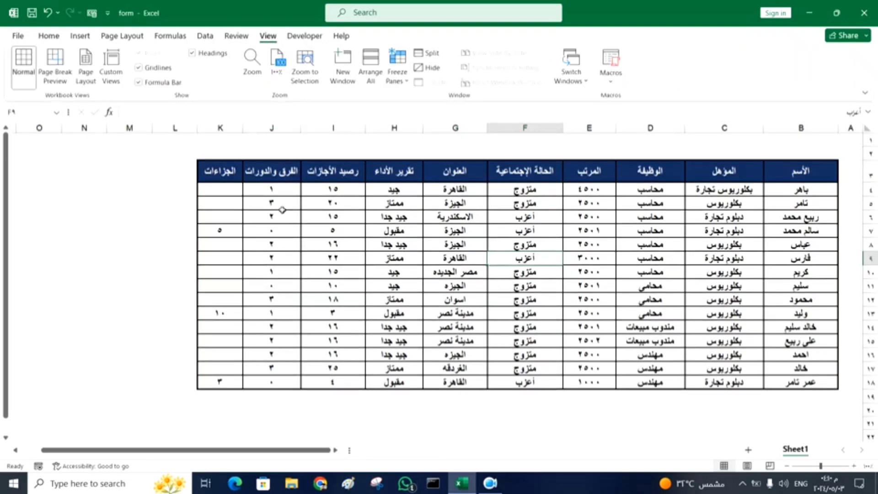
click(110, 68)
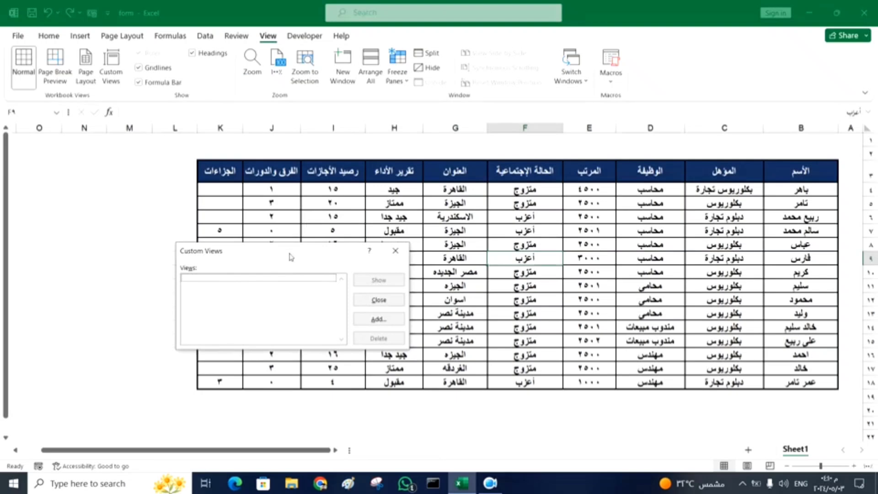
drag(304, 255, 227, 282)
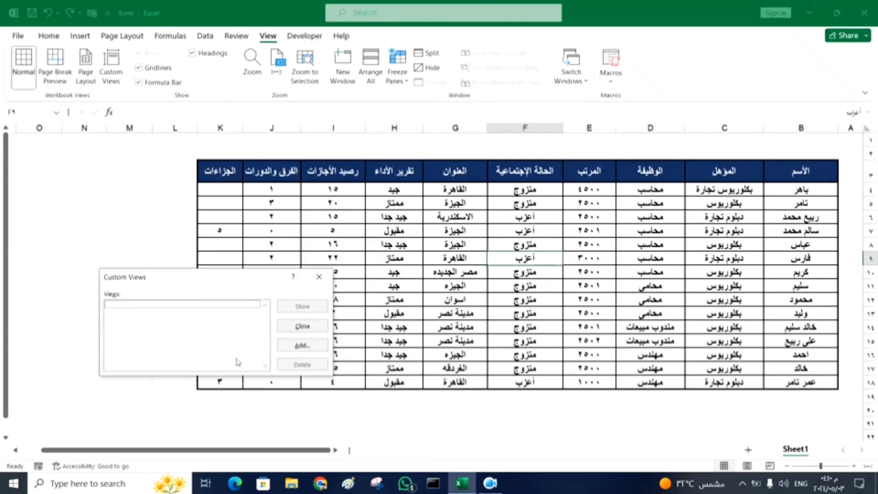
click(312, 349)
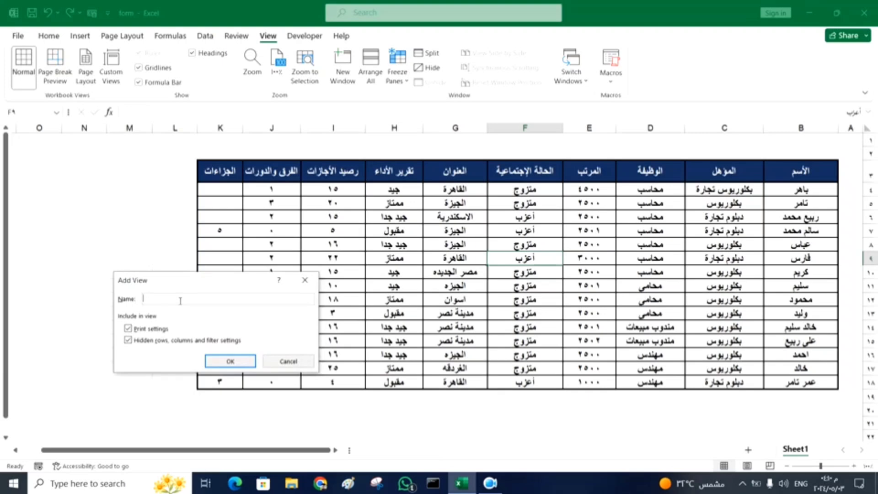
text(hgl)
key(alt+shift)
click(231, 362)
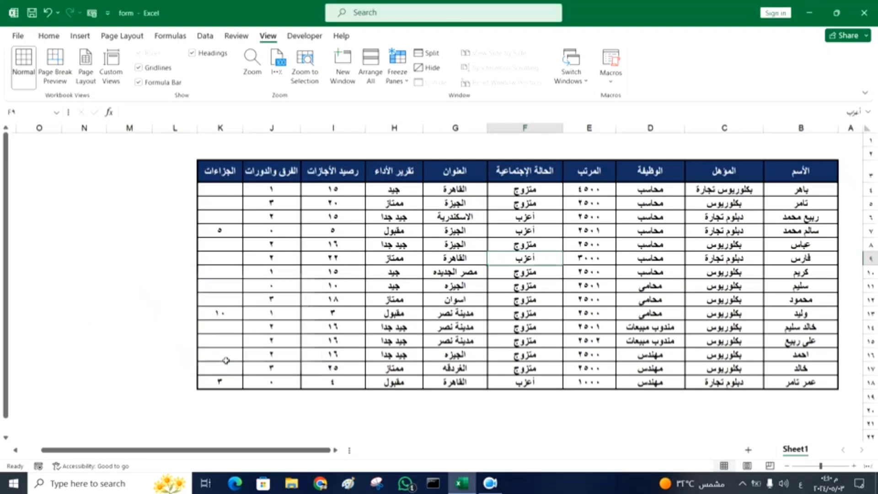
click(481, 287)
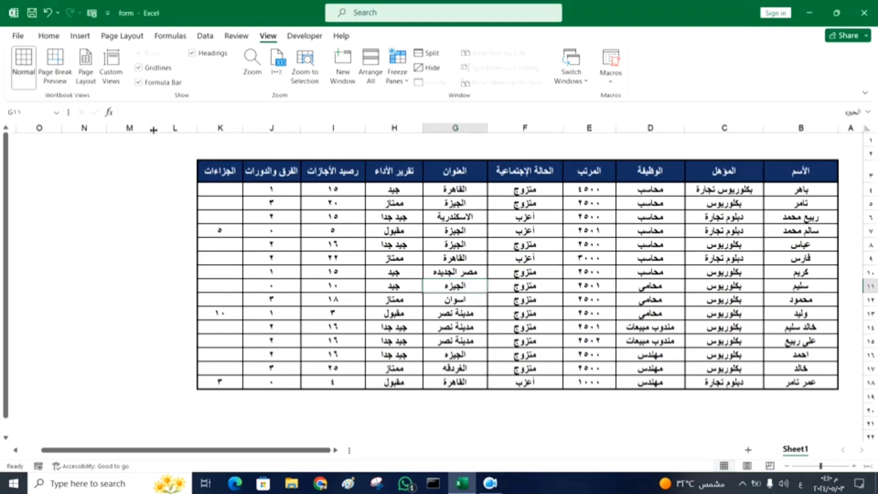
click(113, 72)
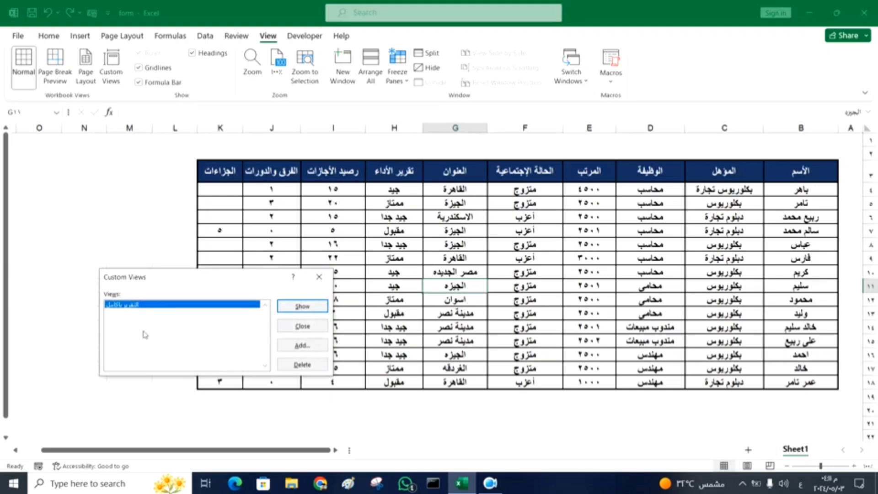
click(302, 306)
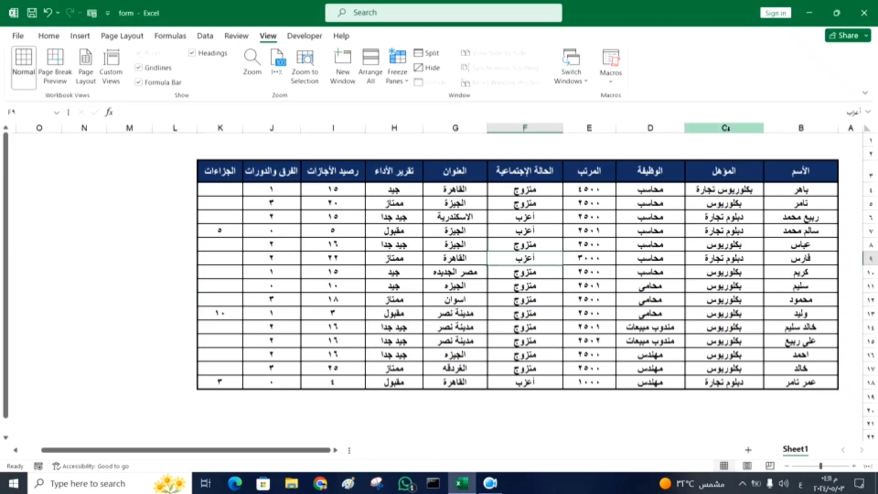
Step: Hide columns C through H and J through L, leaving names and leave balance
click(728, 128)
drag(727, 128, 398, 120)
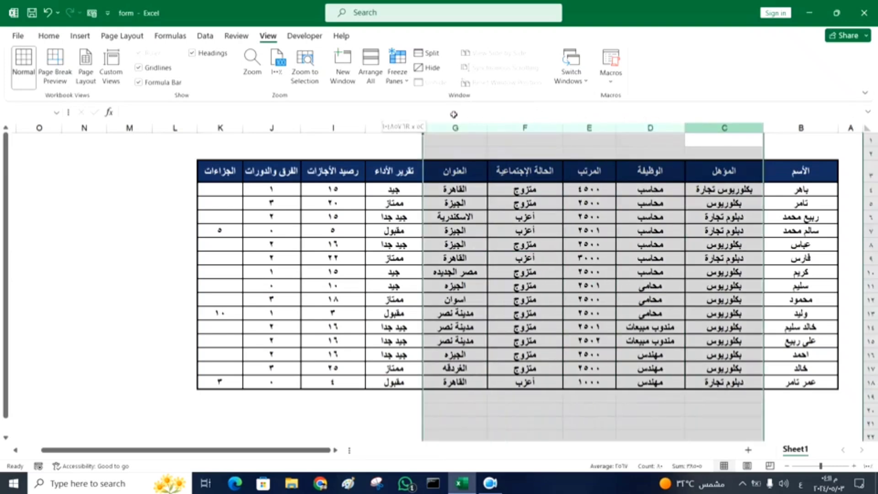
right_click(466, 199)
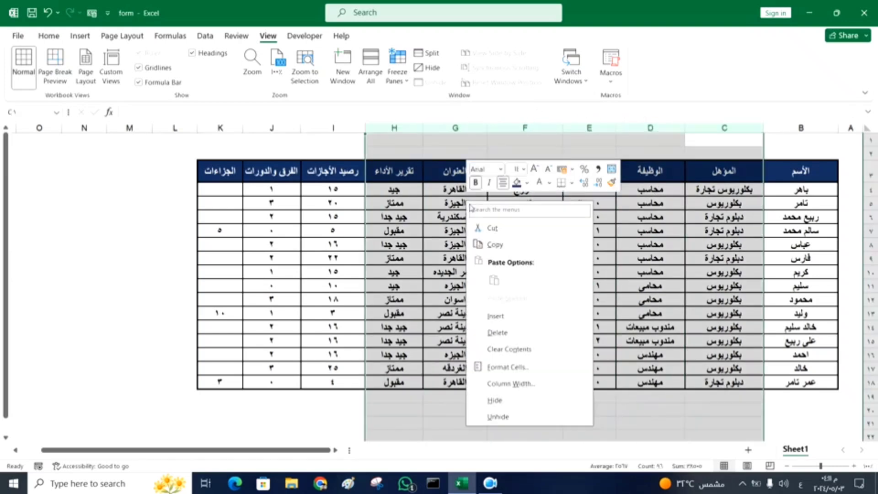
click(496, 401)
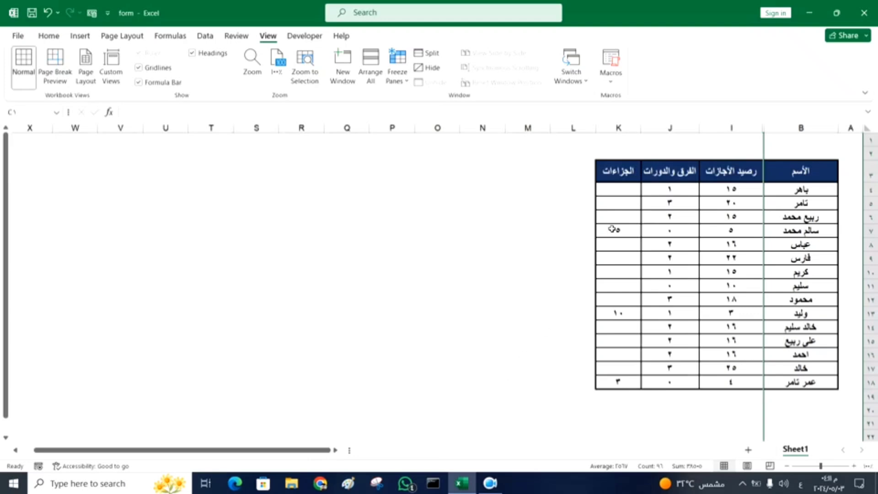
drag(664, 128, 573, 128)
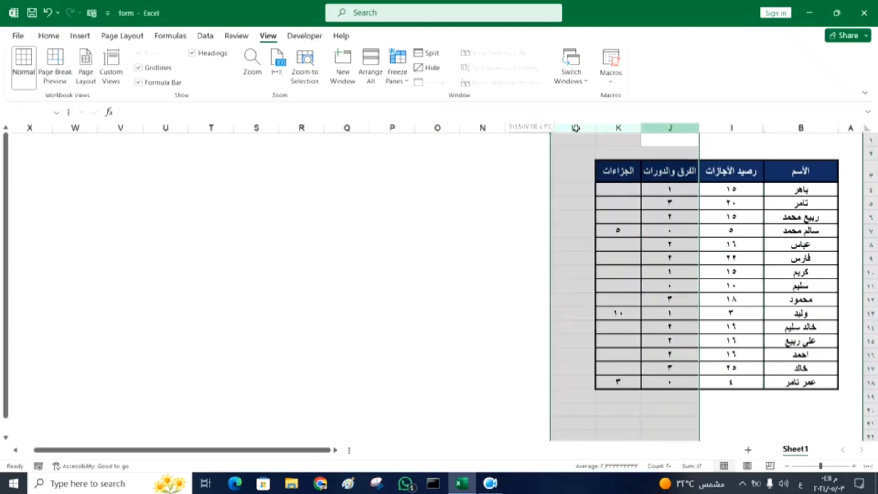
right_click(612, 172)
click(651, 372)
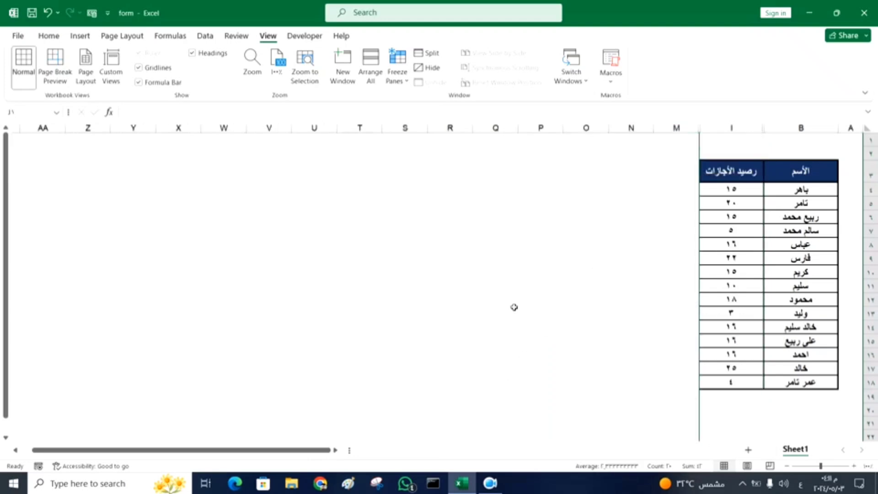
click(510, 303)
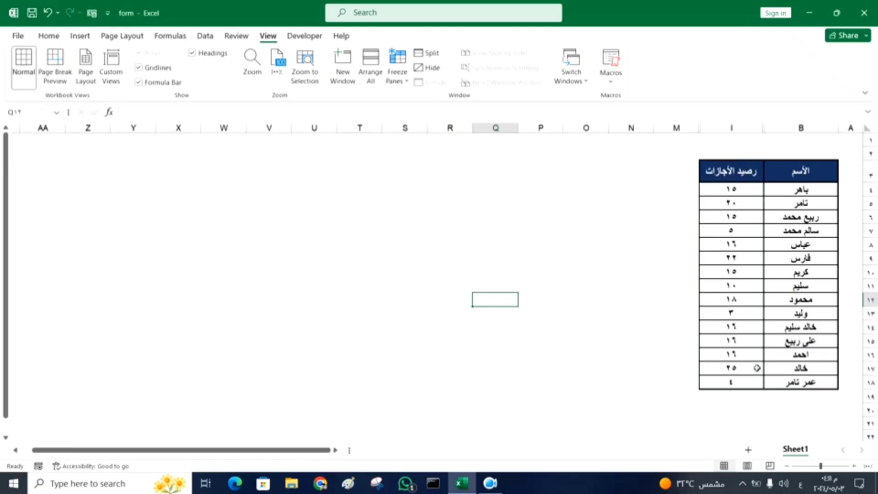
Step: Save the trimmed layout as the custom view الأجازات
click(767, 284)
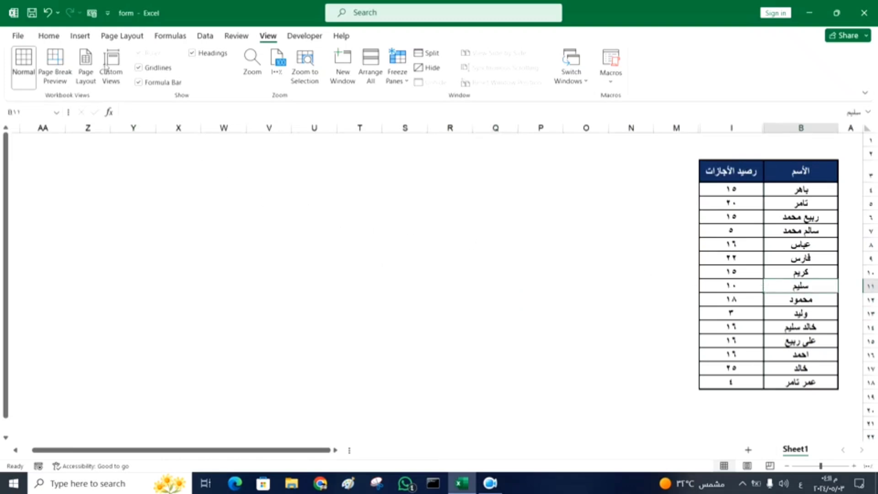
click(110, 67)
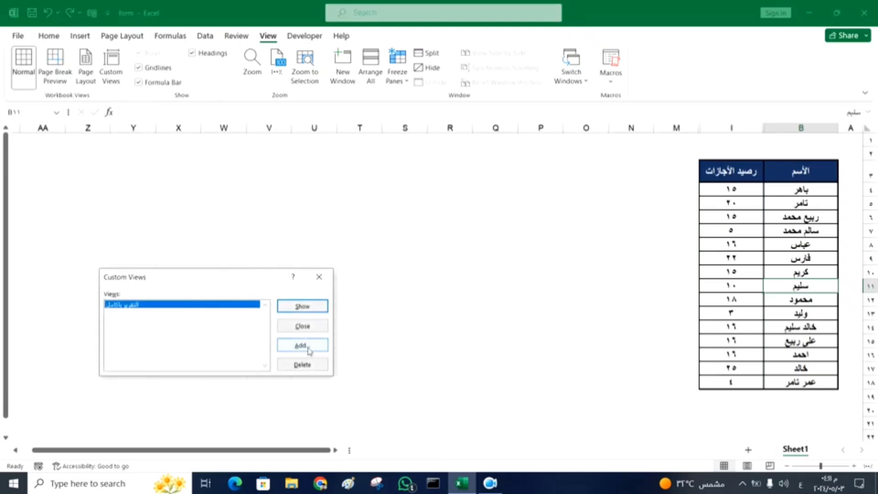
click(309, 351)
text(الأجازات)
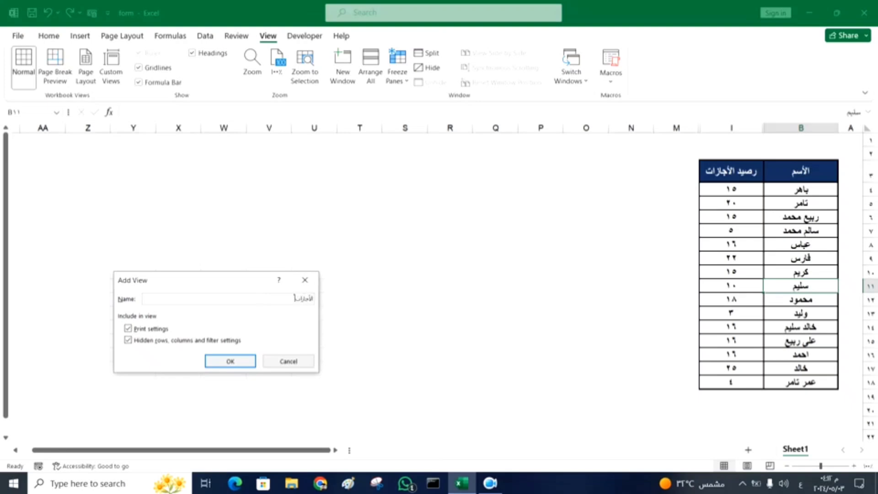
click(237, 361)
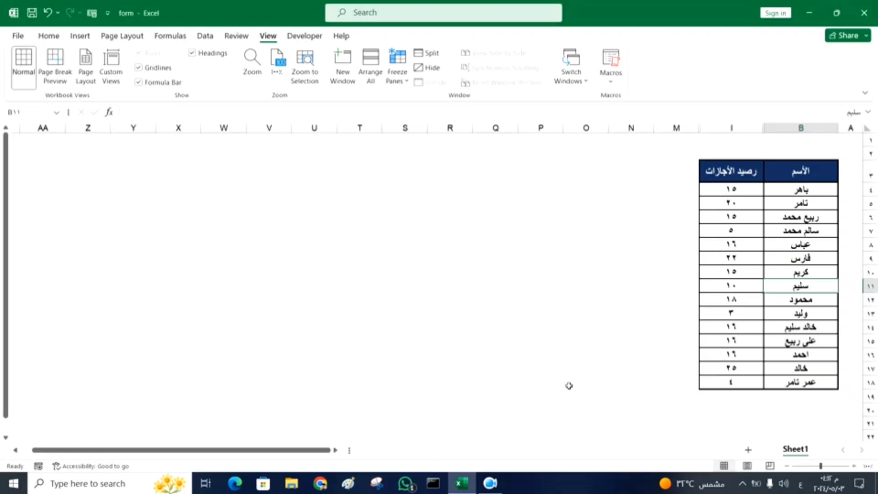
Step: Show the التقرير بالكامل custom view to restore every column, then select cell E13
click(112, 78)
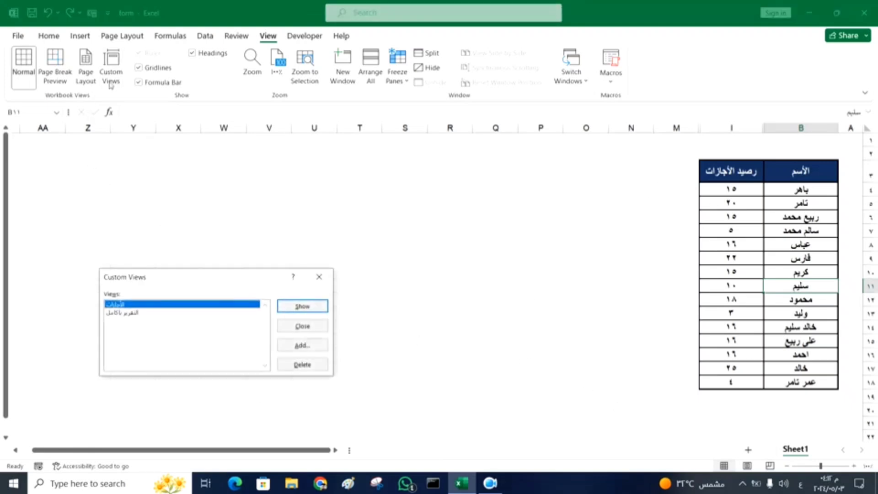
click(121, 313)
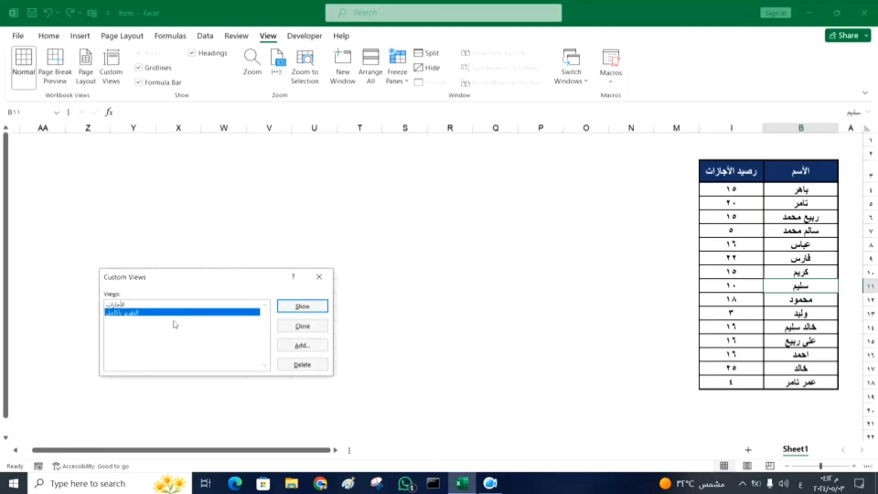
click(314, 307)
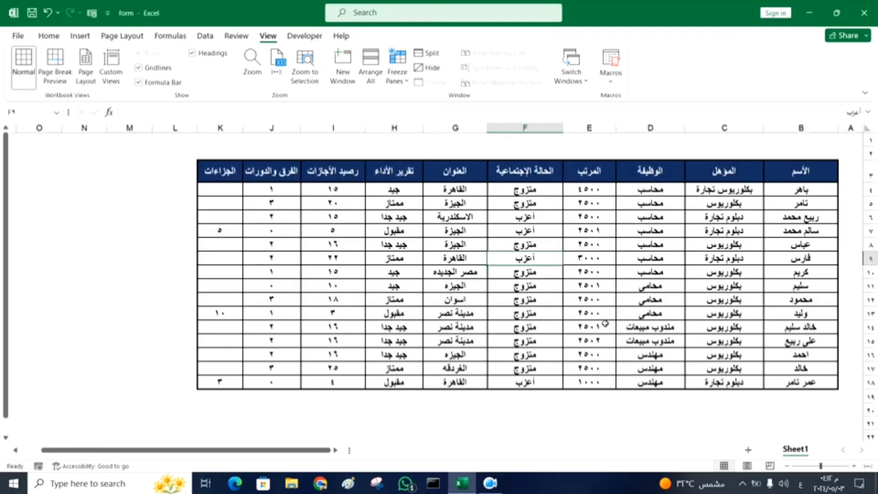
click(571, 313)
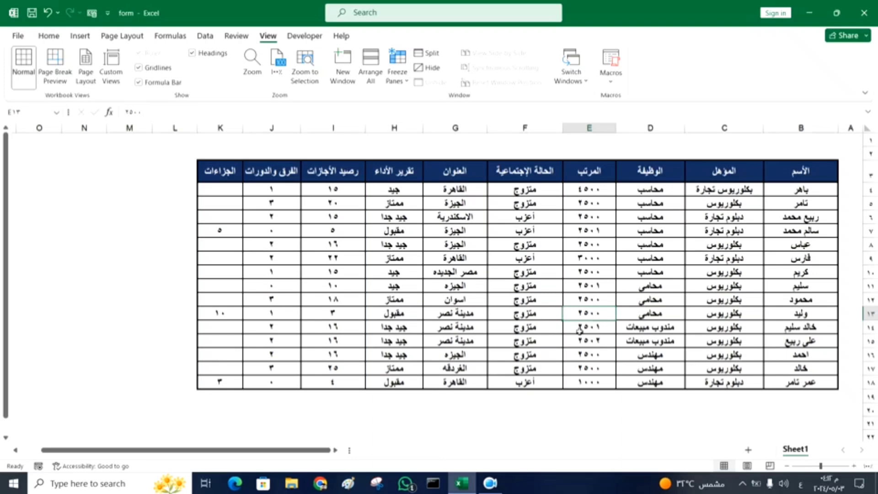
Step: Hide columns C–I and K, leaving names and a slightly widened الفرق والدورات column
drag(715, 130, 332, 127)
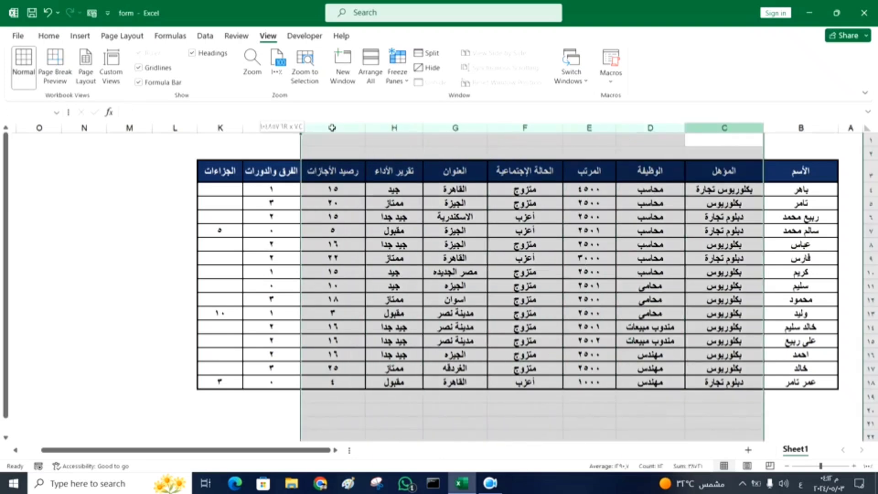
right_click(398, 278)
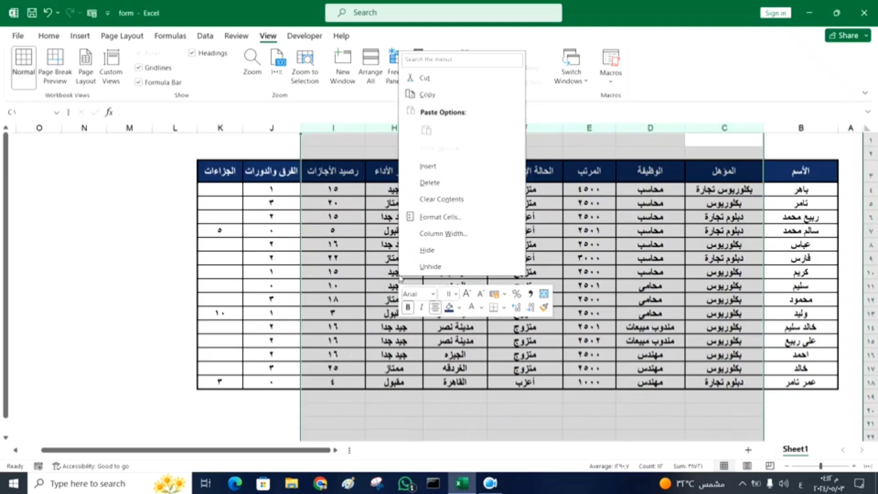
click(445, 250)
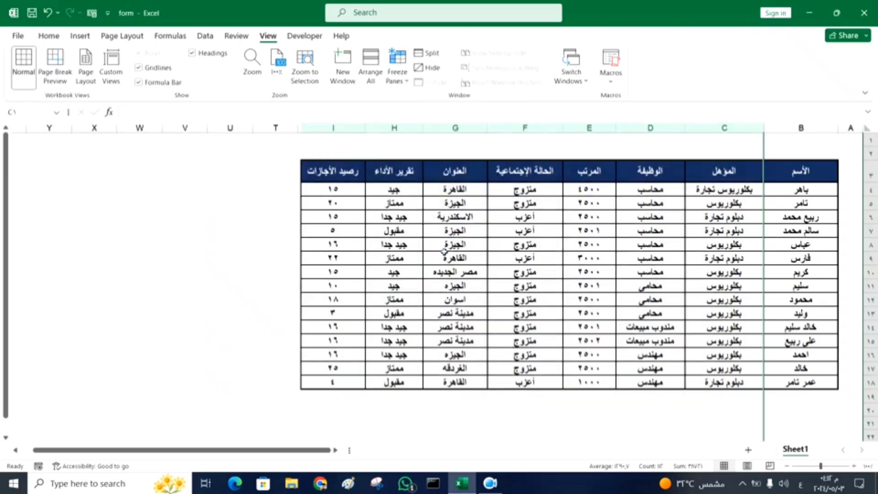
click(671, 129)
right_click(672, 130)
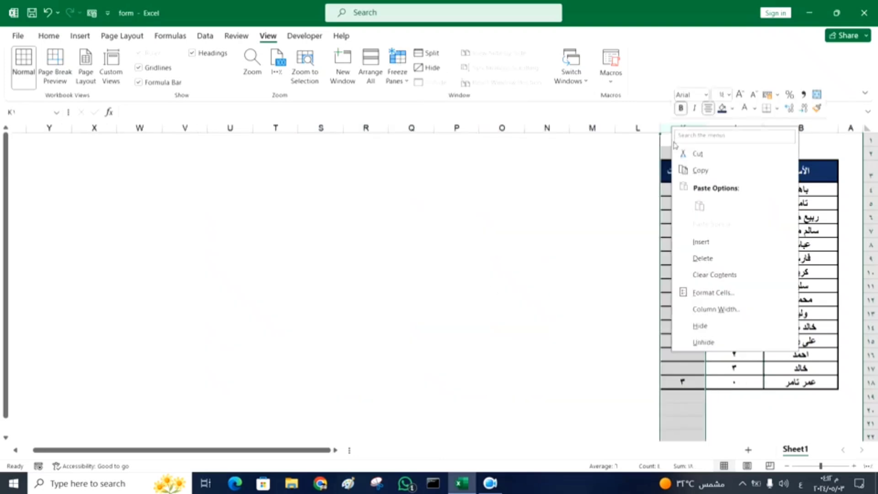
click(702, 326)
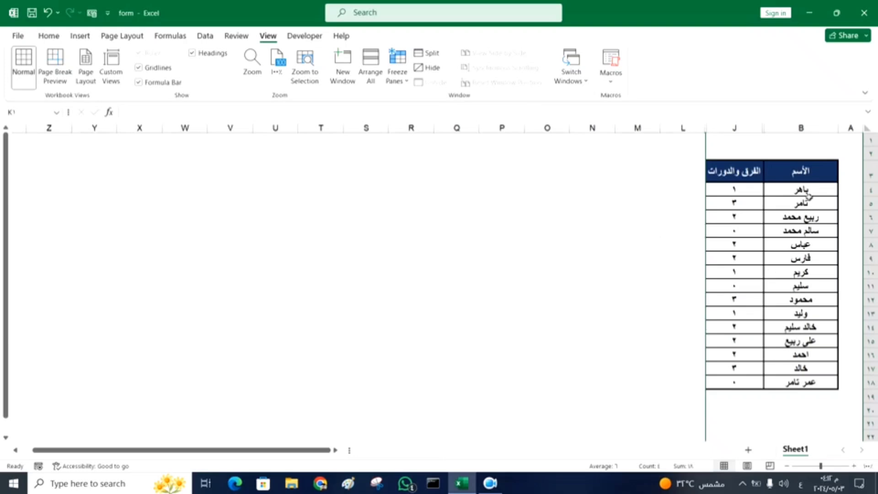
click(810, 227)
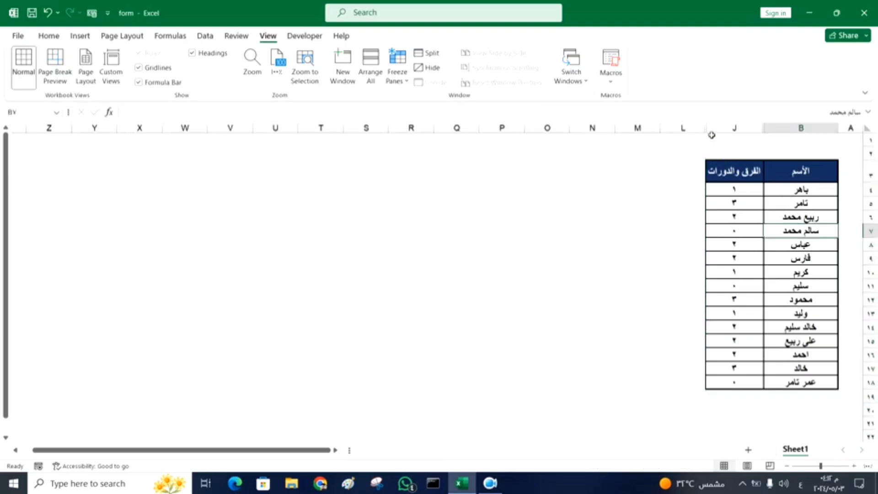
drag(712, 134, 706, 135)
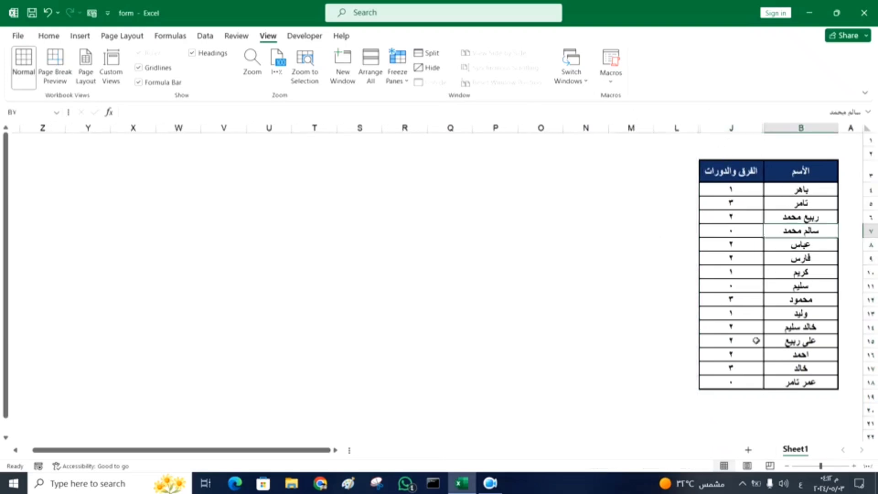
click(746, 293)
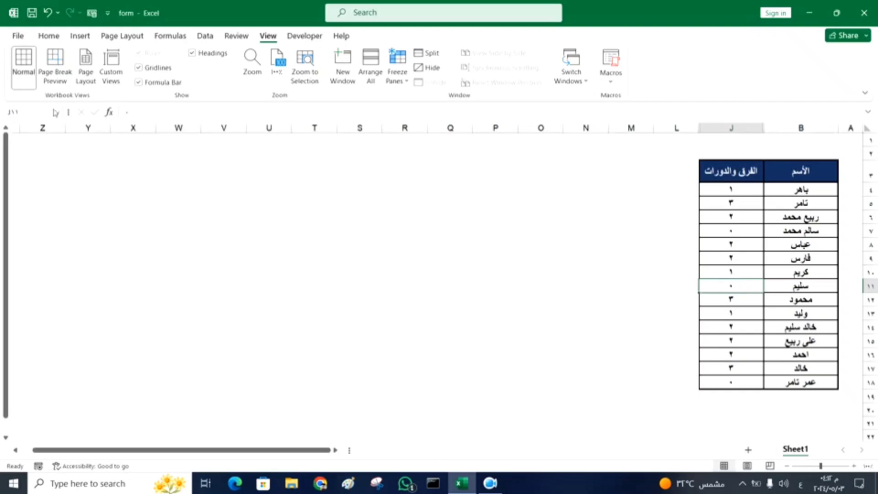
Step: Save the names-and-courses layout as custom view الفرق والدورات
click(115, 65)
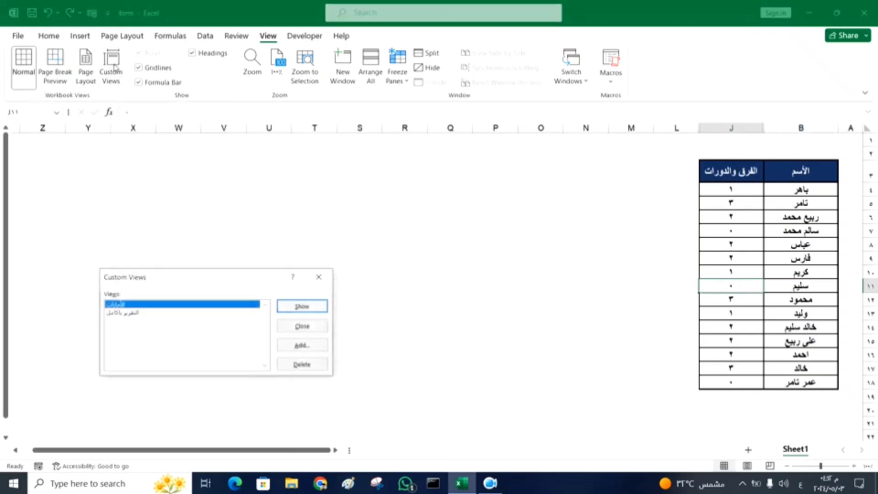
click(314, 352)
text(الفرق والدورات)
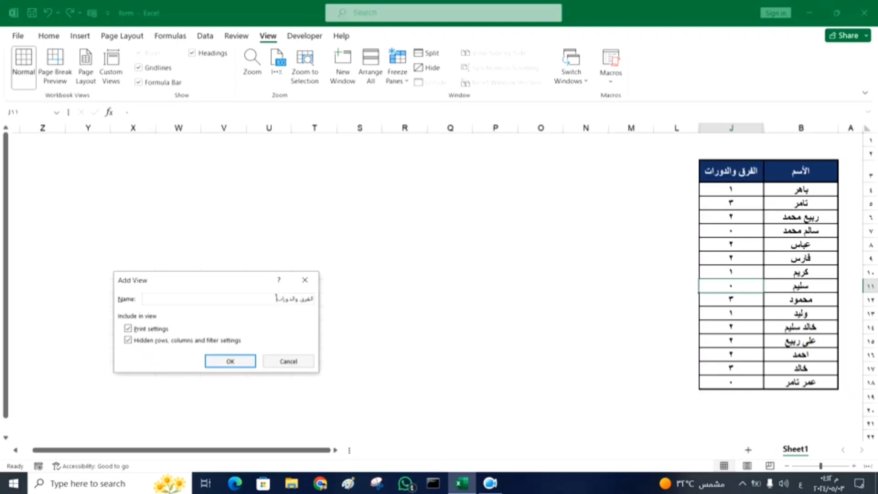
click(231, 361)
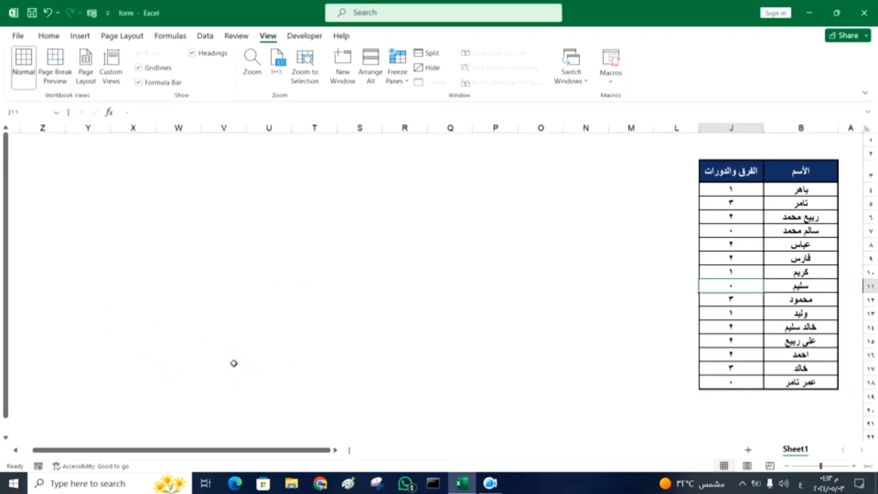
Step: Show the التقرير بالكامل view to bring back the full table
click(111, 74)
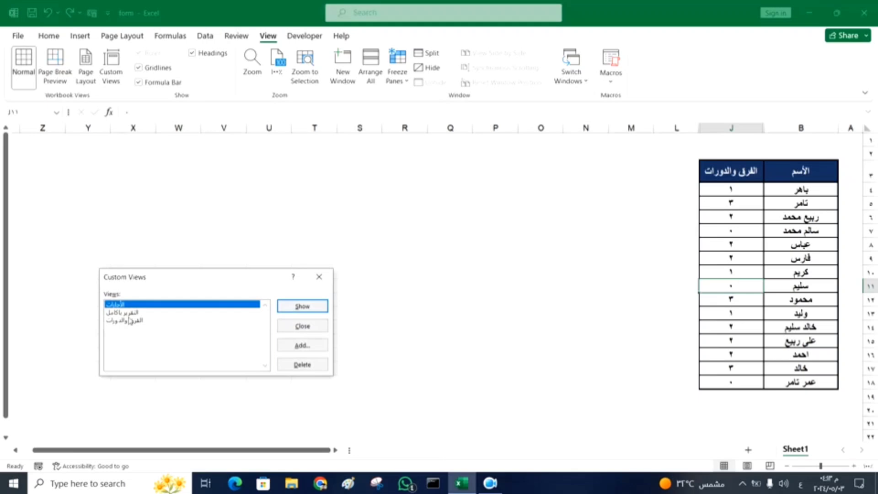
click(129, 313)
click(296, 306)
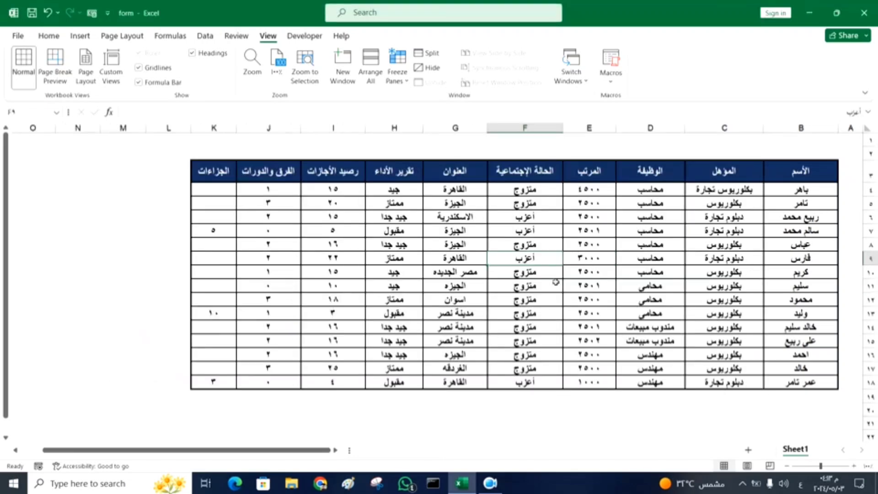
Step: Hide columns C through J and slightly widen the penalties column K
click(470, 288)
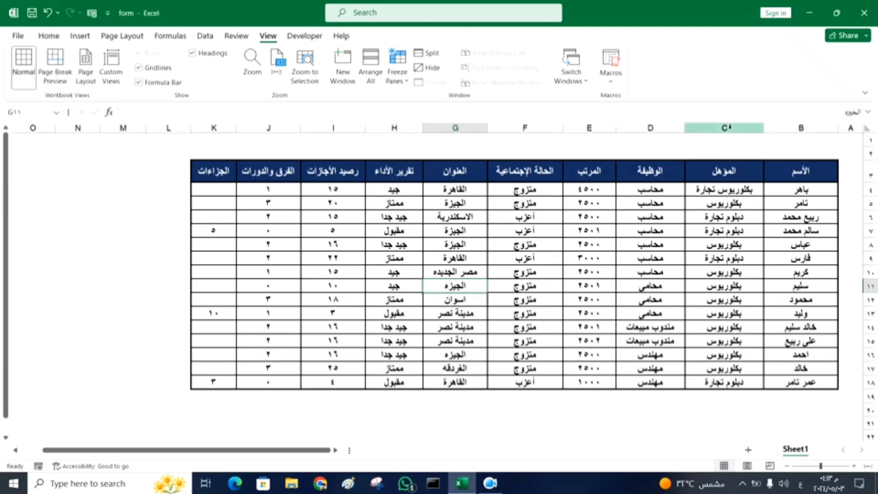
drag(727, 128, 387, 132)
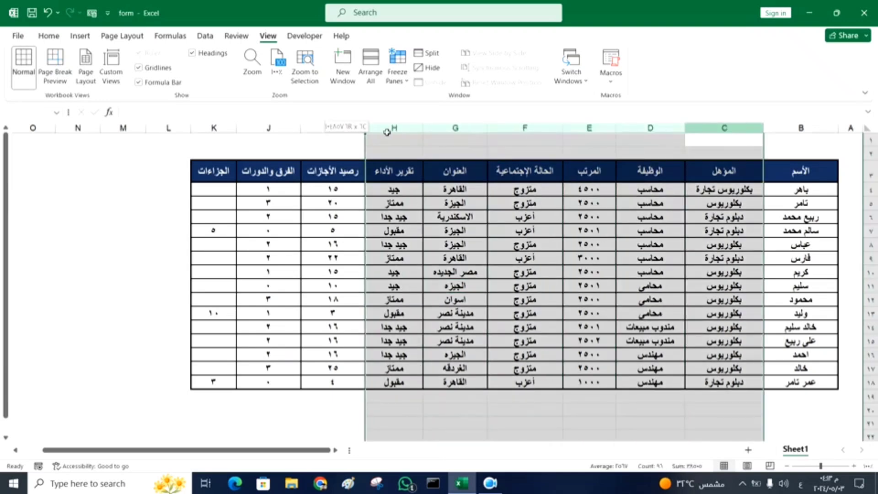
drag(387, 132, 271, 141)
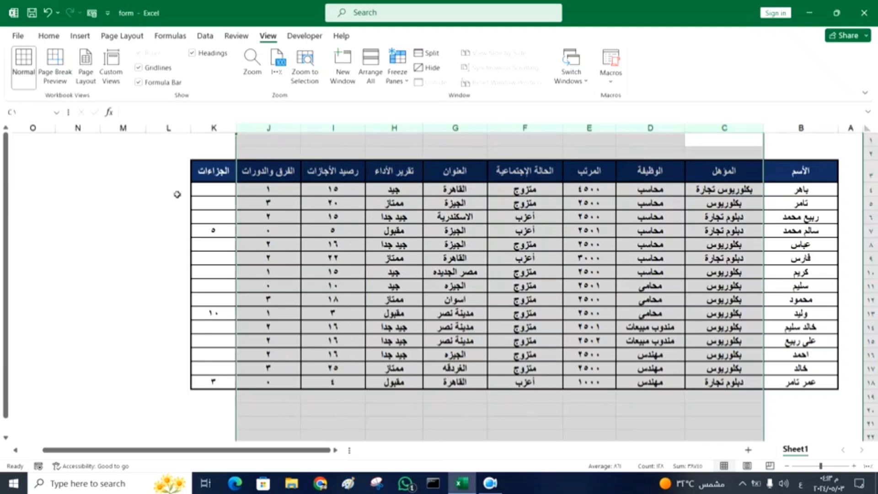
right_click(474, 286)
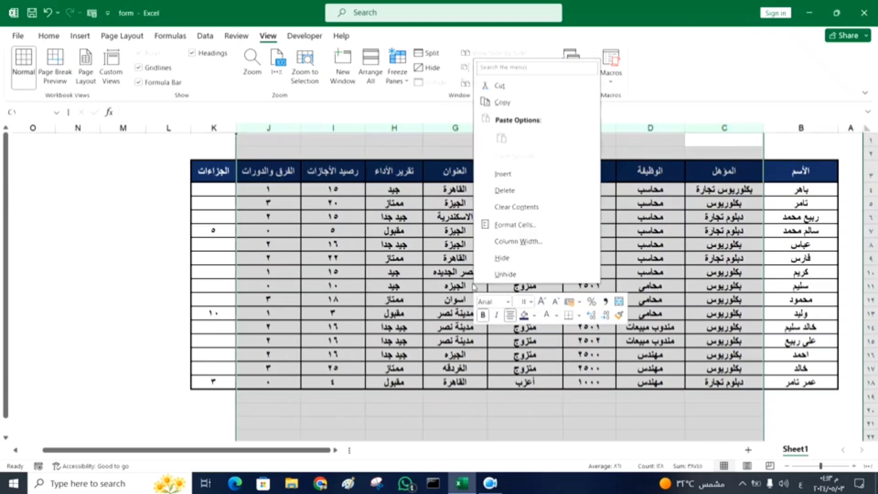
click(506, 259)
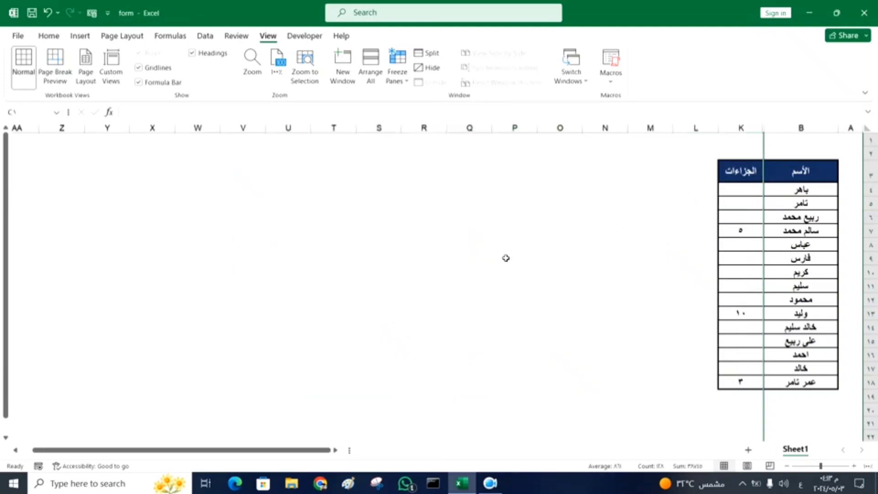
click(670, 231)
drag(716, 128, 710, 128)
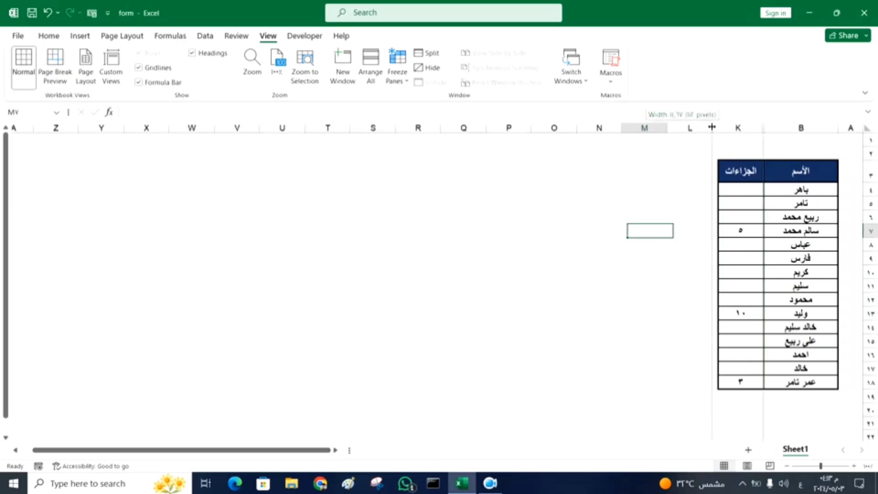
click(800, 275)
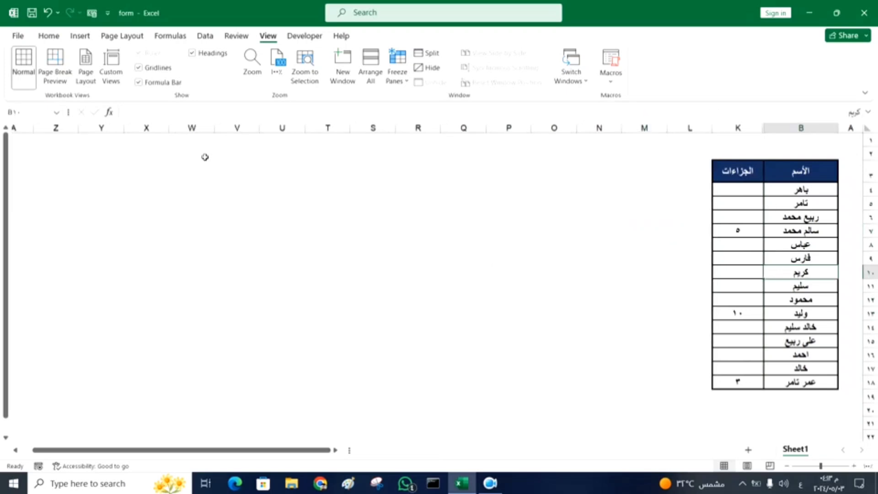
Step: Save the names-and-penalties layout as custom view الجزاءات
click(120, 64)
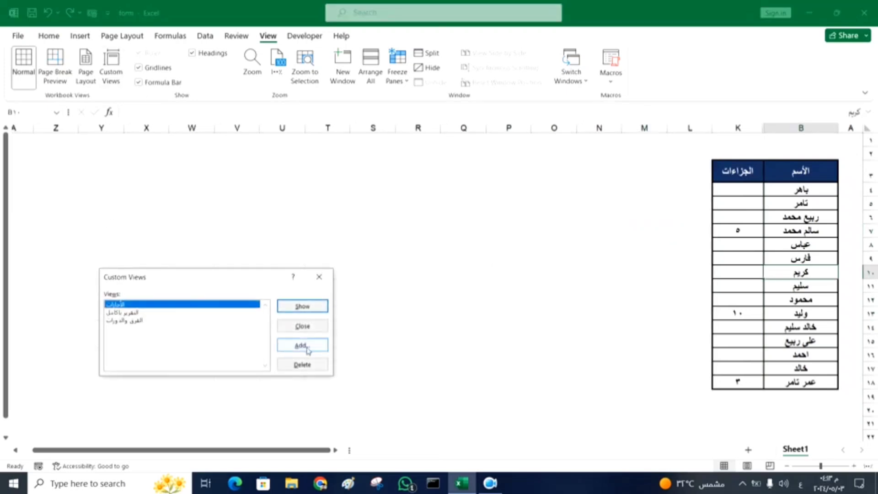
click(302, 346)
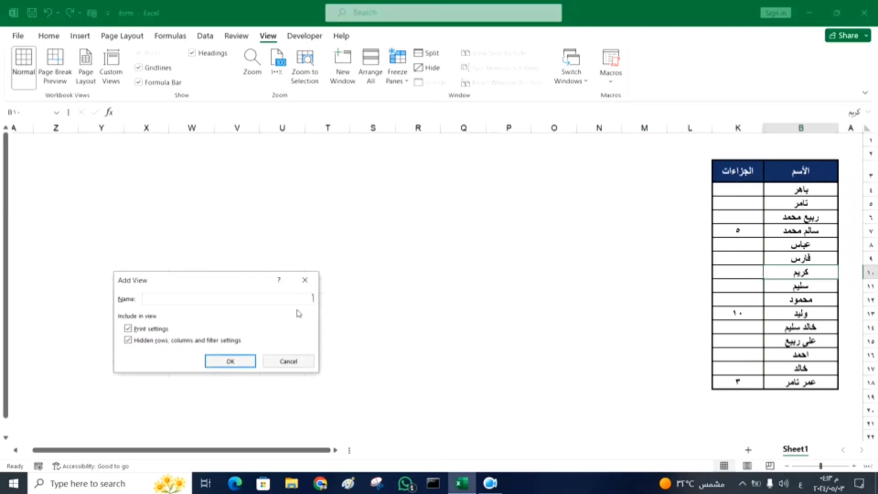
text(الجزايات)
click(243, 359)
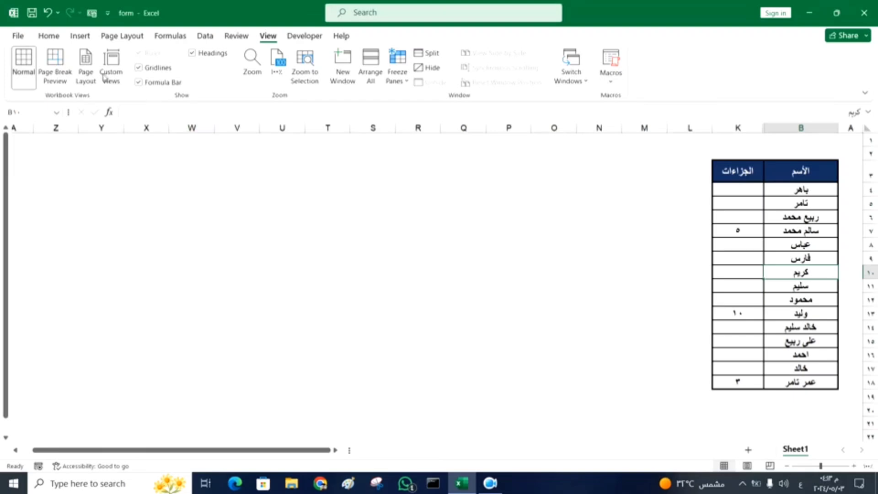
Step: Restore the full employee table by showing the التقرير بالكامل view
click(118, 74)
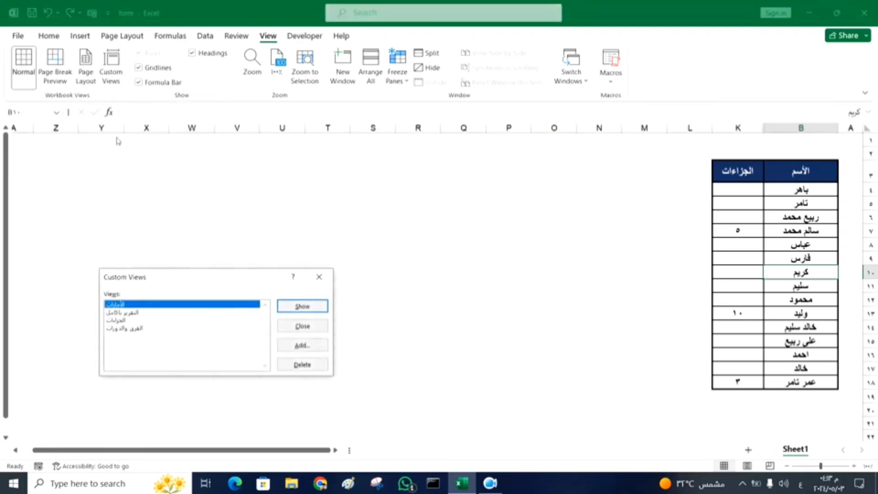
click(119, 321)
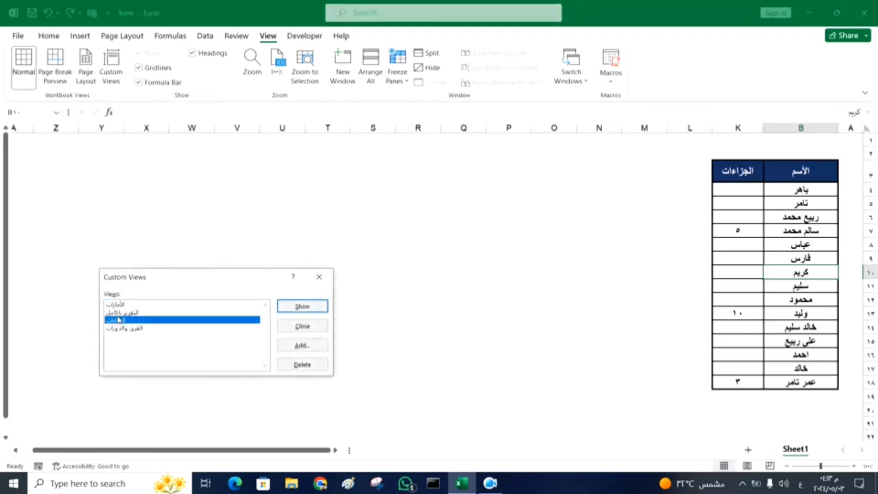
click(302, 306)
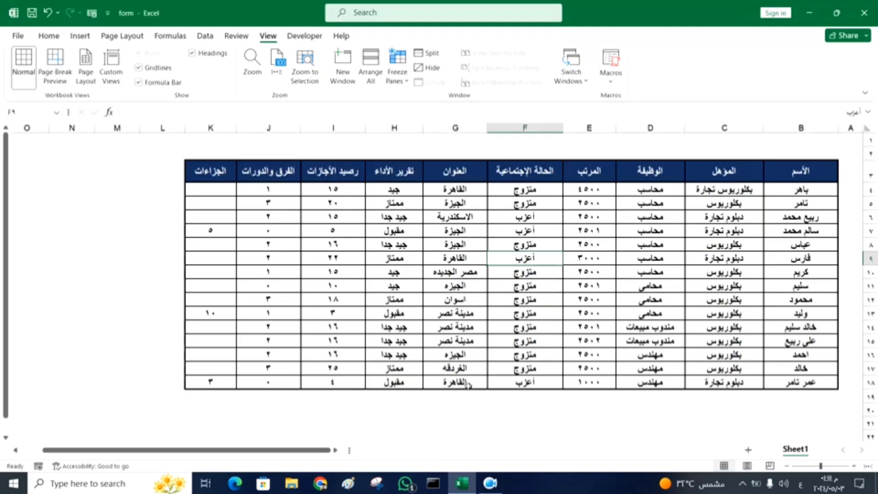
Step: Hide columns C through F and H through K, leaving only names and addresses
drag(725, 128, 526, 133)
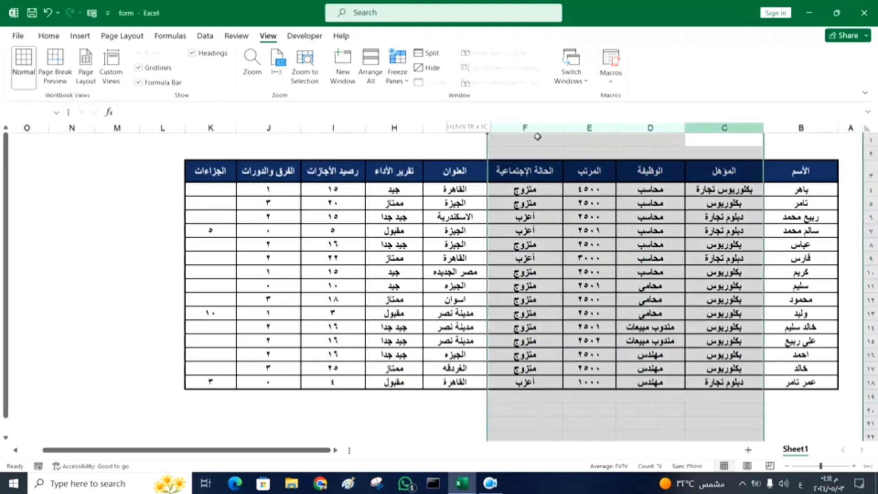
right_click(582, 212)
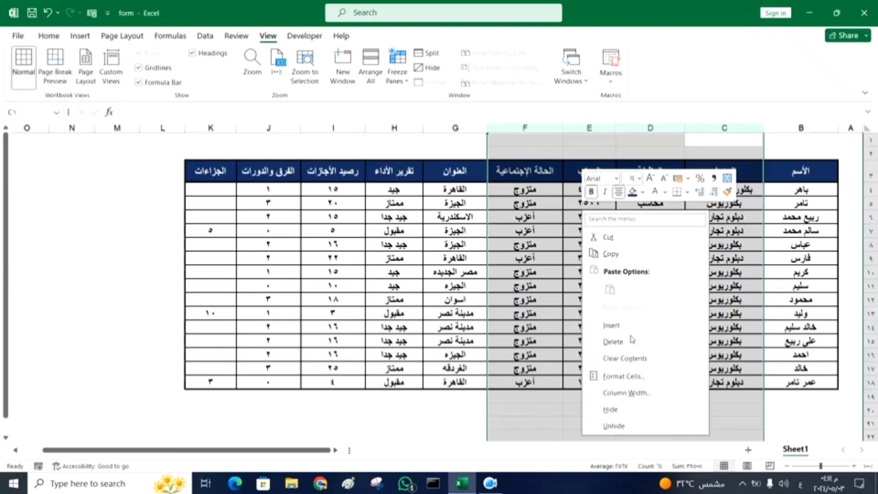
click(642, 409)
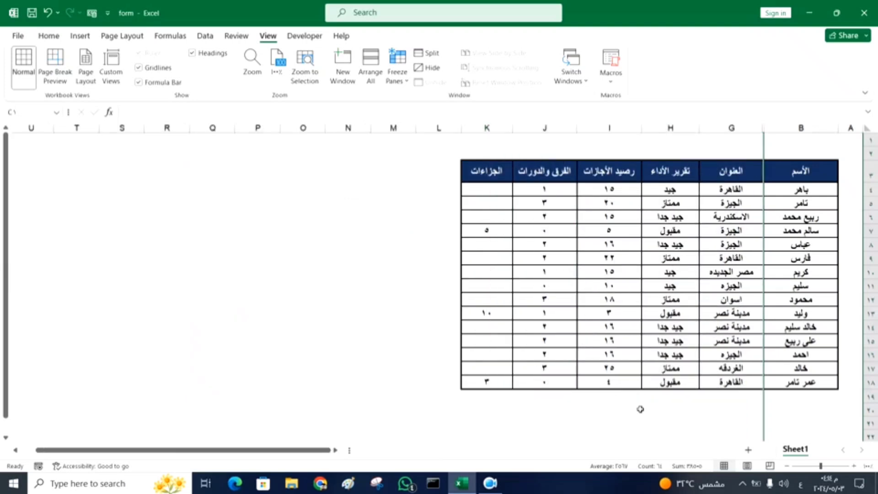
click(592, 291)
drag(671, 128, 487, 128)
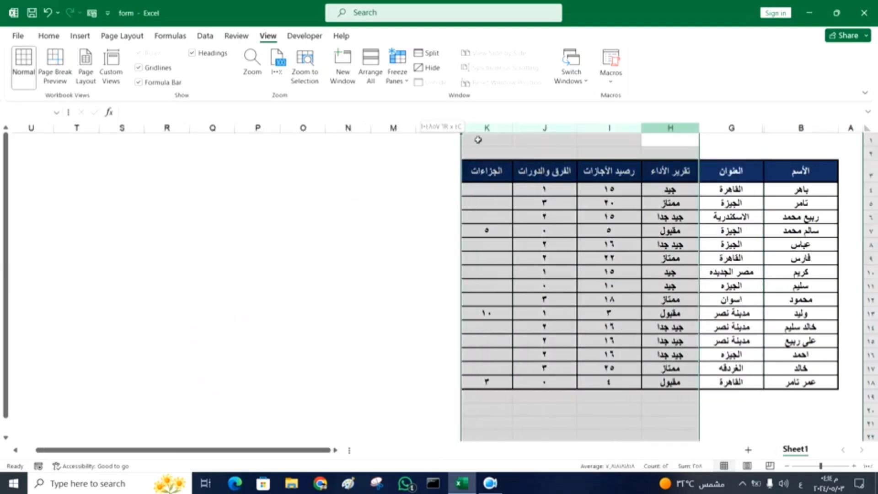
right_click(497, 190)
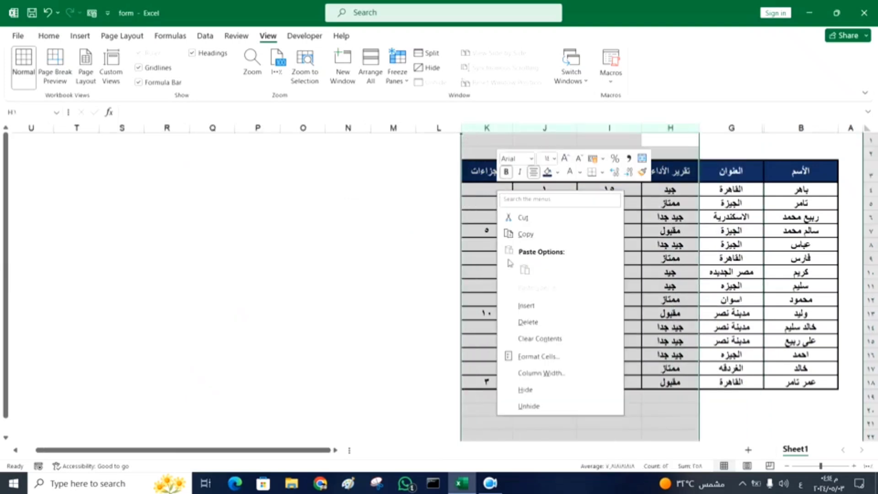
click(552, 391)
click(816, 270)
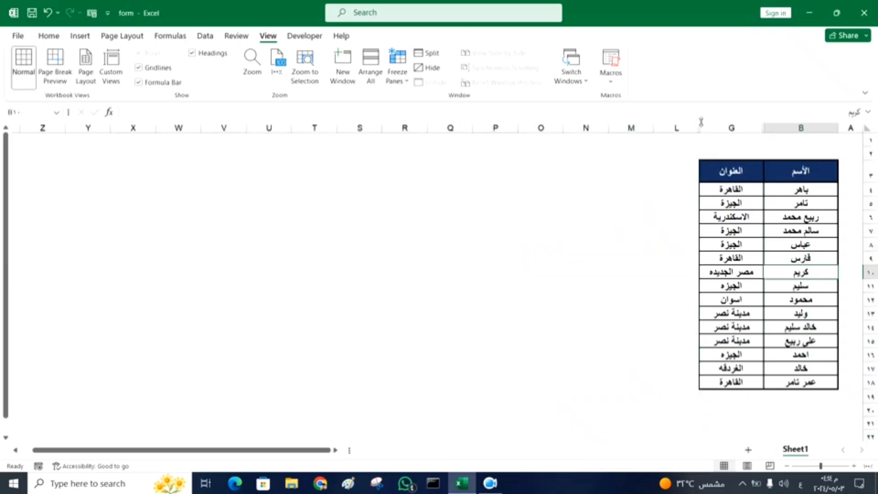
click(774, 289)
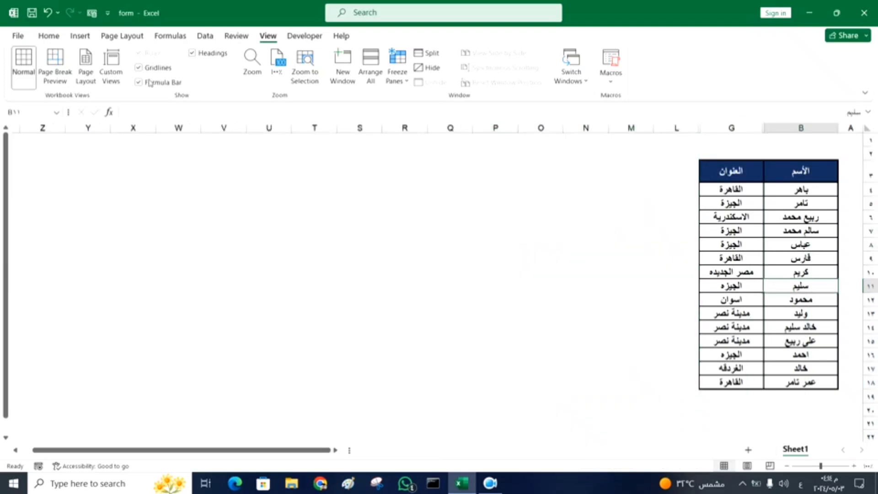
Step: Save the names-and-addresses layout as custom view العنوان
click(116, 75)
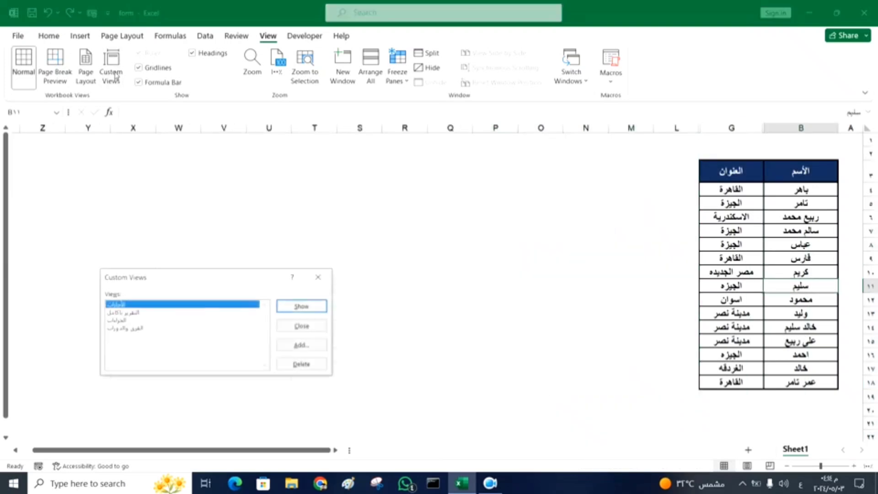
click(303, 345)
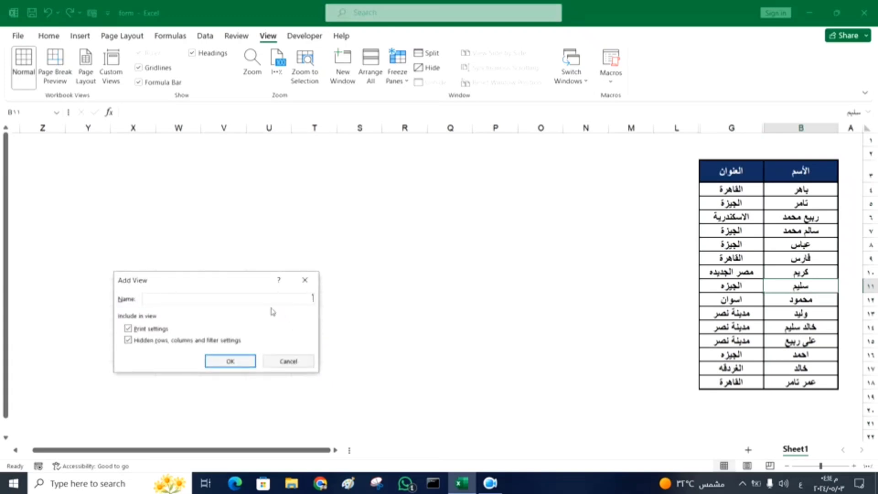
text(العنوان)
click(242, 361)
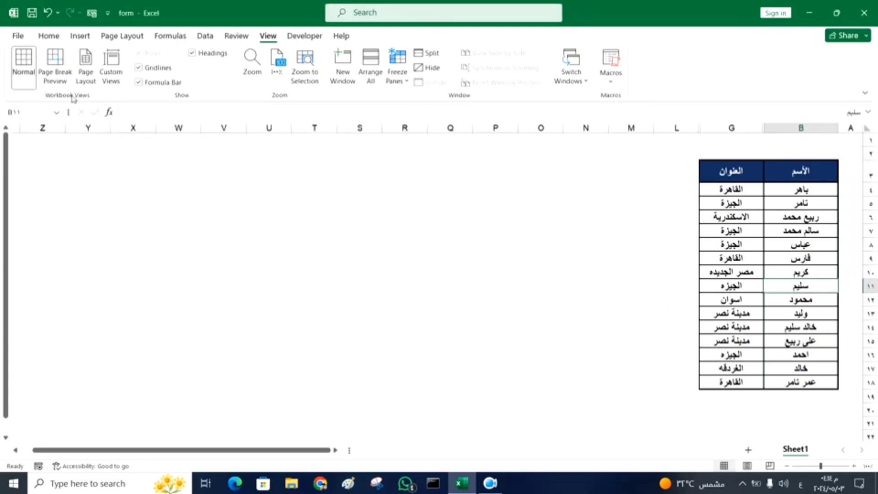
click(112, 85)
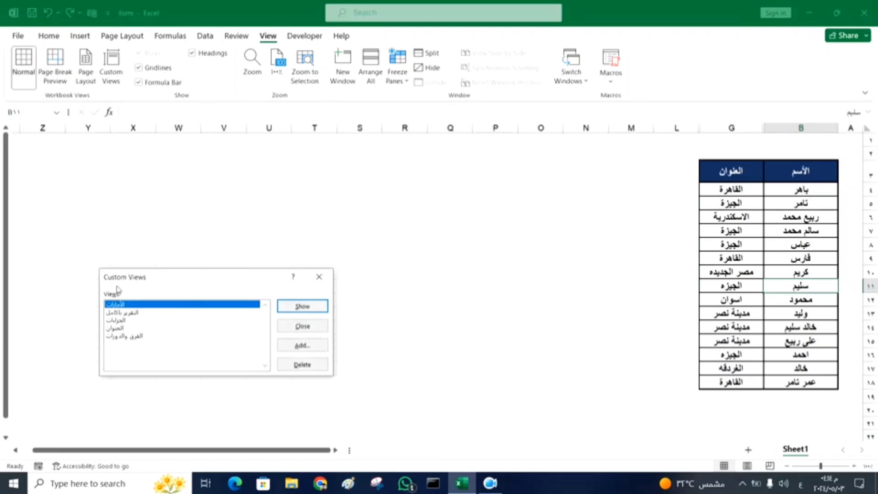
click(120, 314)
click(120, 321)
click(120, 336)
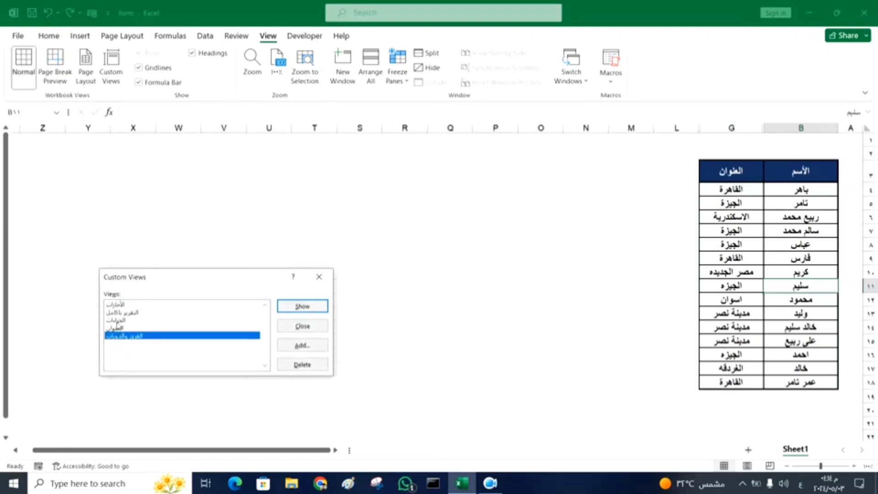
click(116, 321)
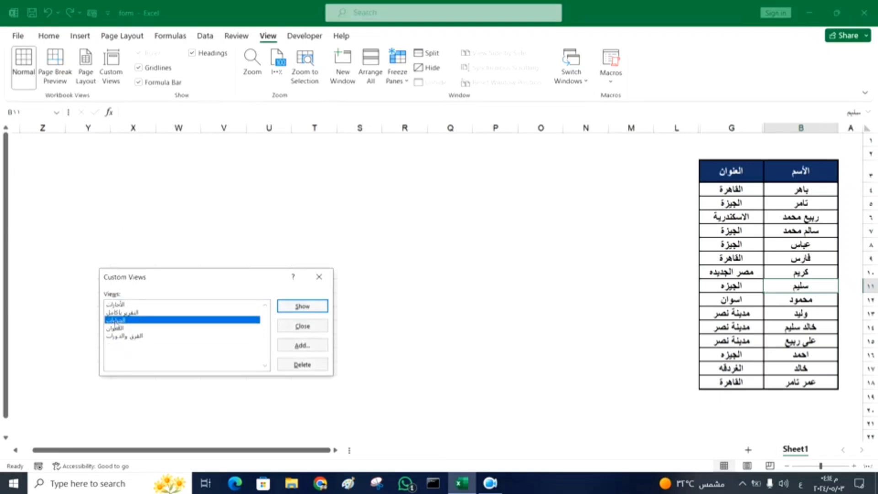
click(294, 308)
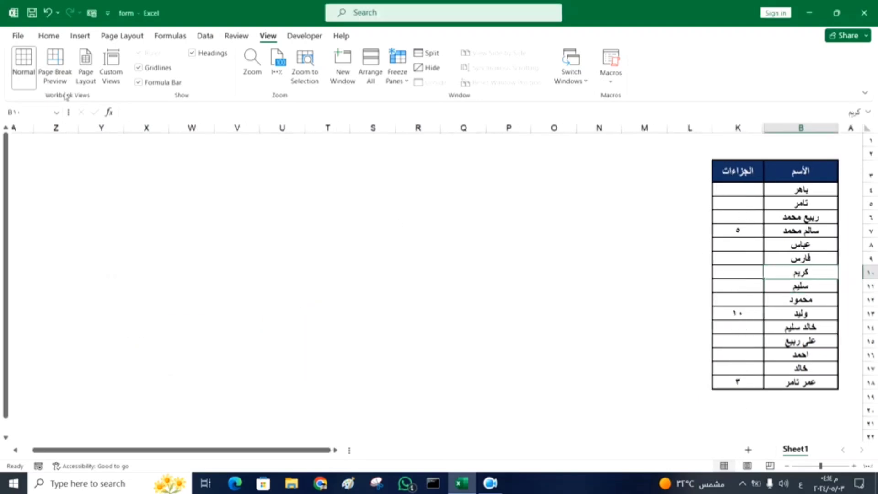
click(111, 67)
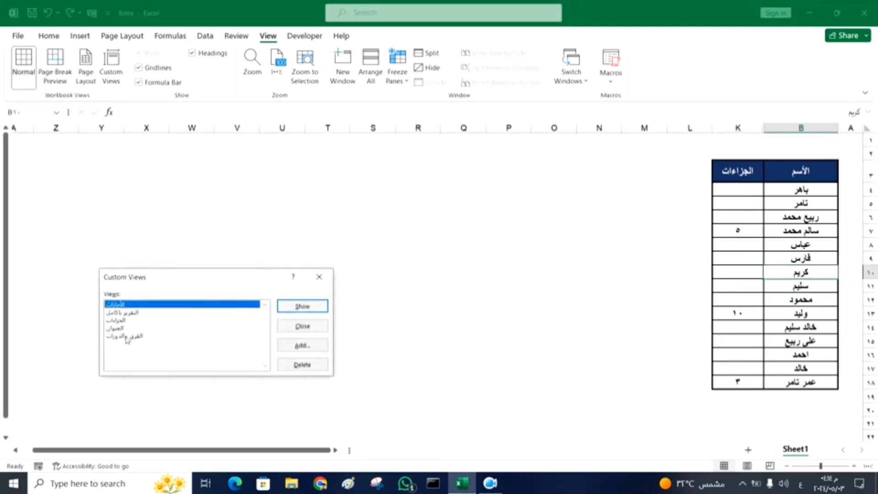
click(302, 306)
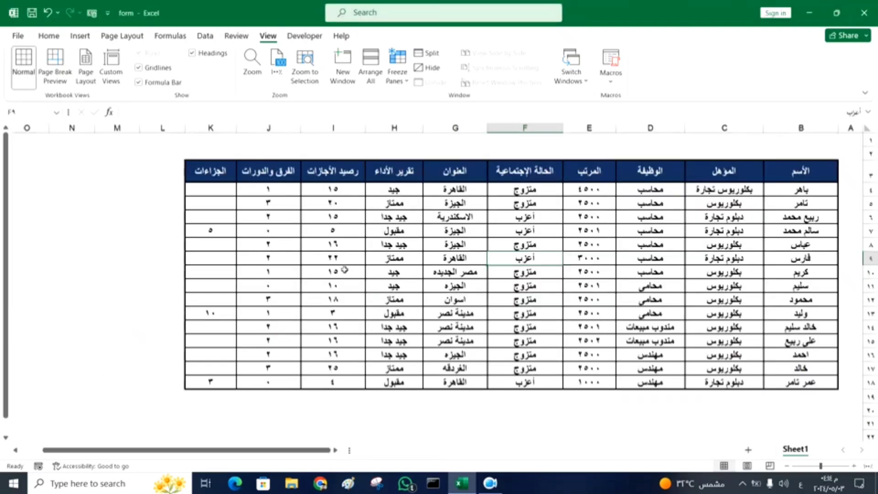
click(111, 64)
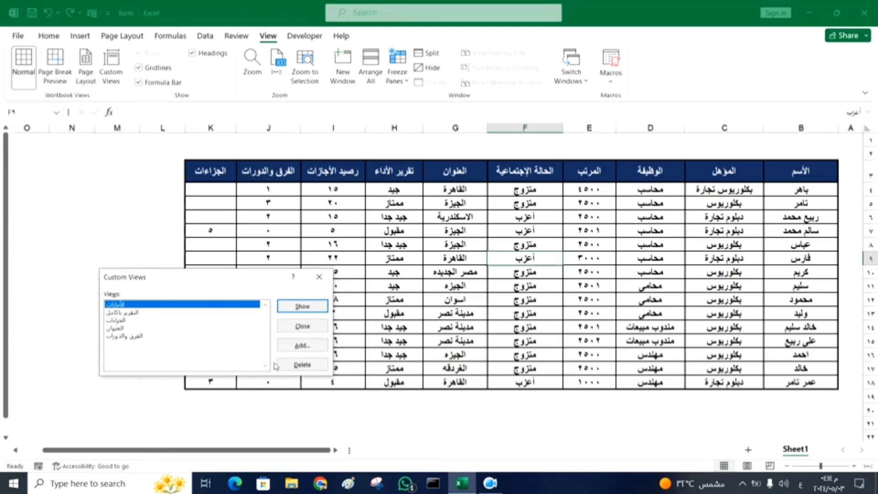
click(318, 277)
click(296, 277)
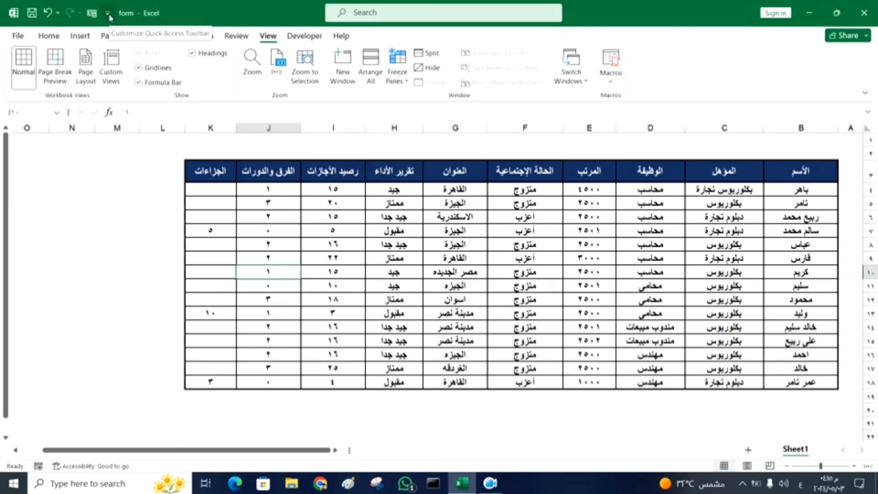
Step: Open the Quick Access Toolbar More Commands settings and list All Commands
click(109, 14)
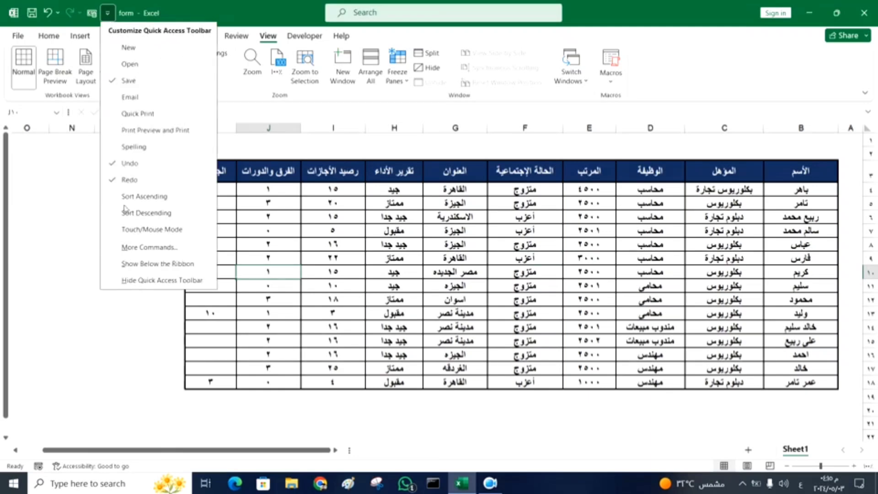
click(158, 250)
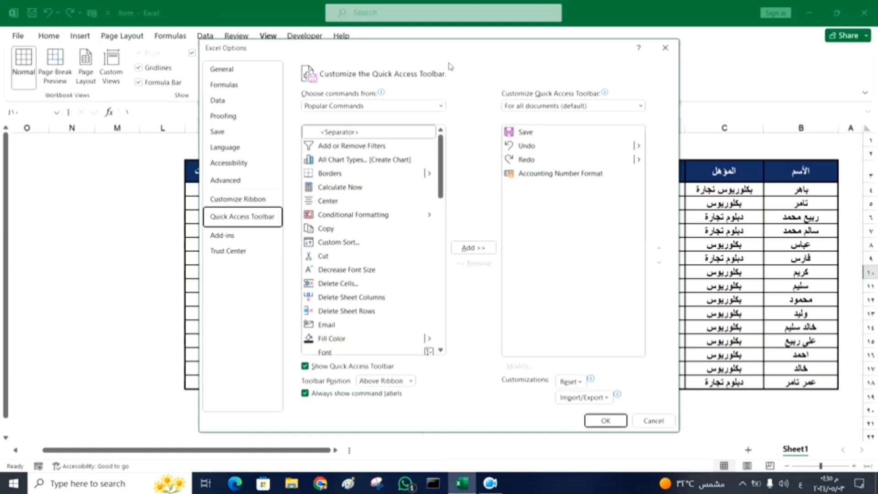
click(441, 106)
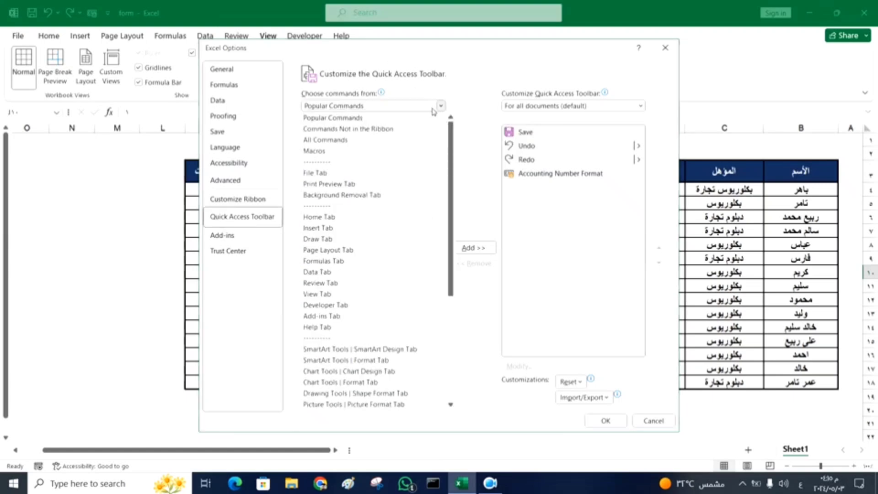
click(332, 142)
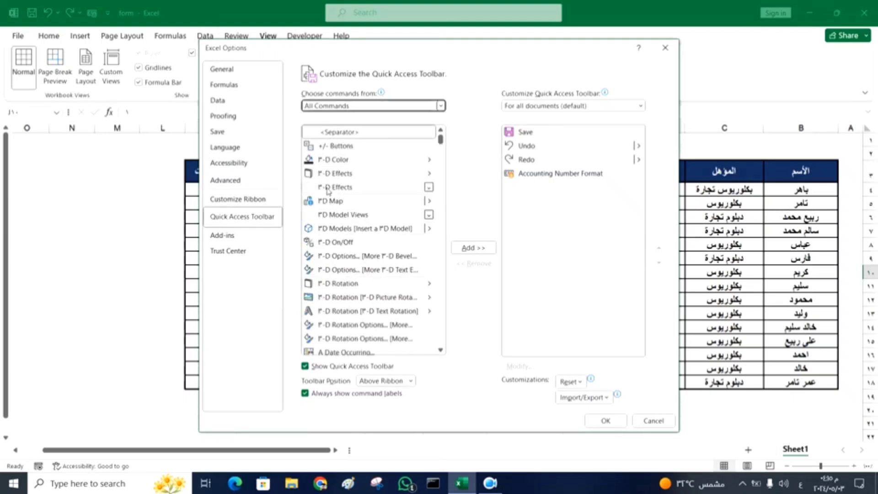
Step: Locate the Custom Views command in the All Commands list, jumping to entries starting with C
click(330, 188)
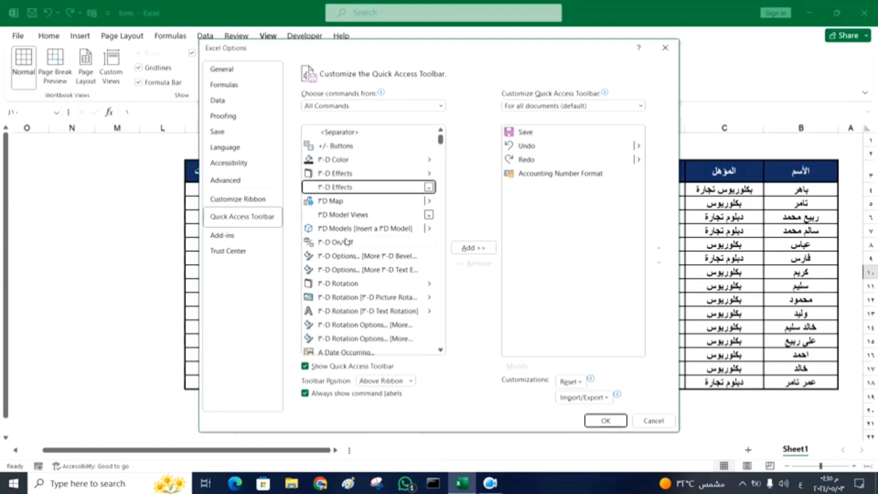
key(alt+shift)
key(c)
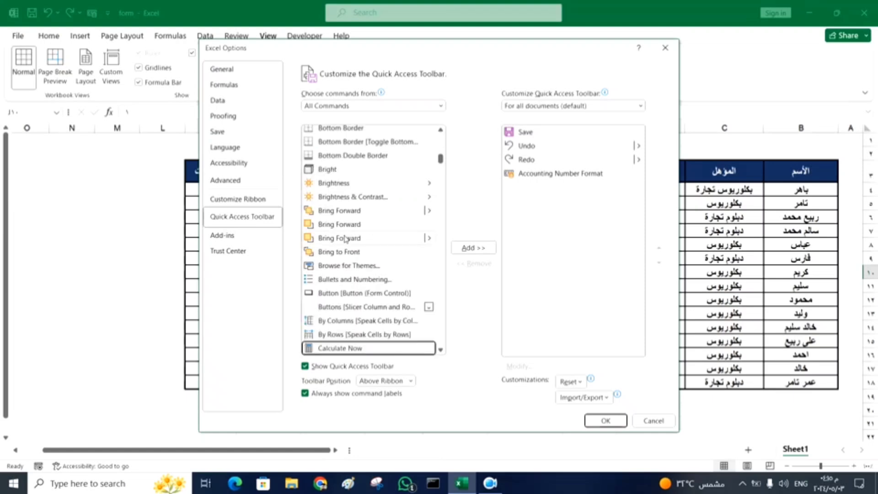
scroll(346, 239, down, 2)
scroll(345, 239, down, 2)
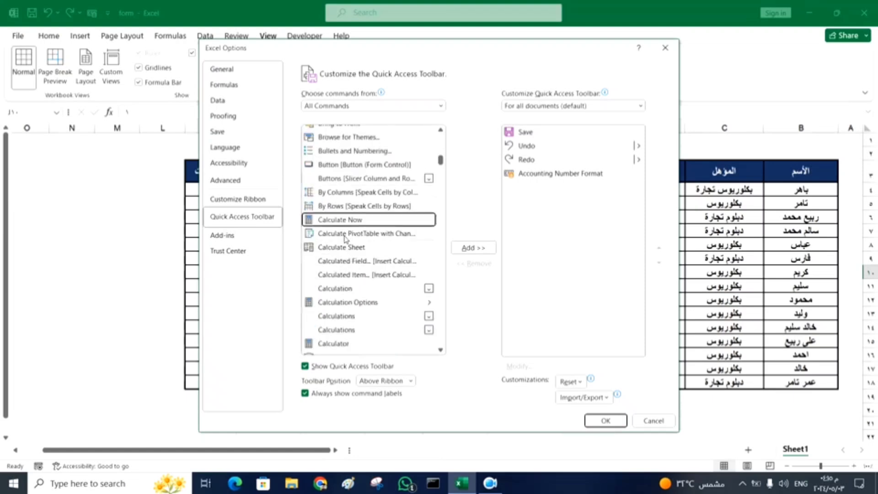
scroll(345, 239, down, 1)
scroll(346, 239, down, 1)
scroll(345, 239, down, 1)
scroll(346, 239, down, 1)
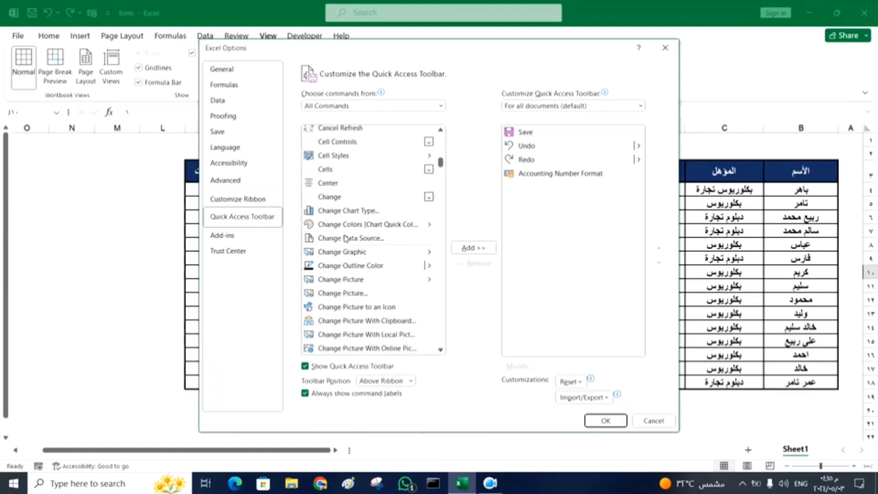
scroll(346, 239, down, 2)
scroll(345, 238, down, 2)
scroll(345, 239, down, 2)
scroll(346, 239, down, 5)
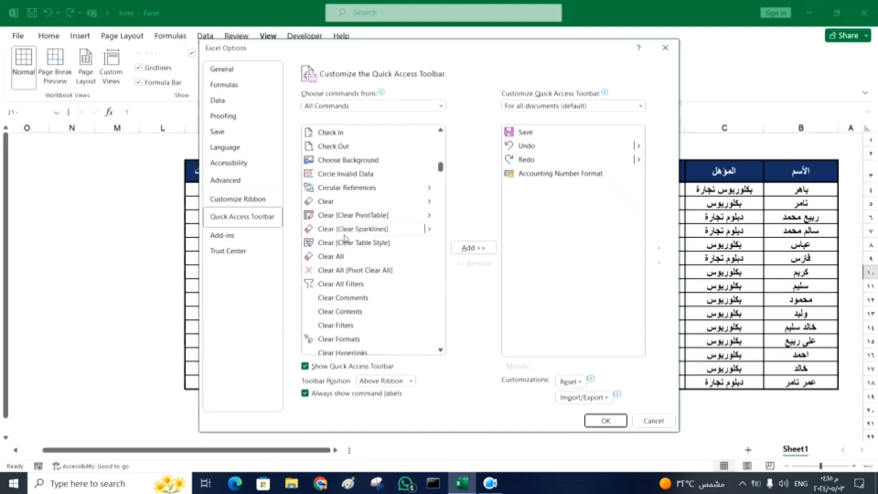
scroll(345, 238, down, 5)
scroll(345, 238, down, 3)
scroll(345, 238, down, 2)
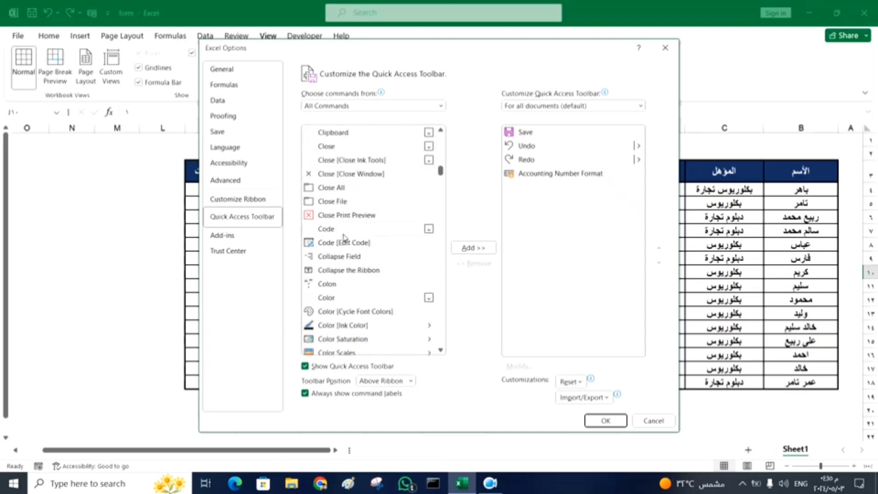
scroll(346, 238, down, 4)
scroll(345, 237, down, 3)
scroll(344, 239, down, 5)
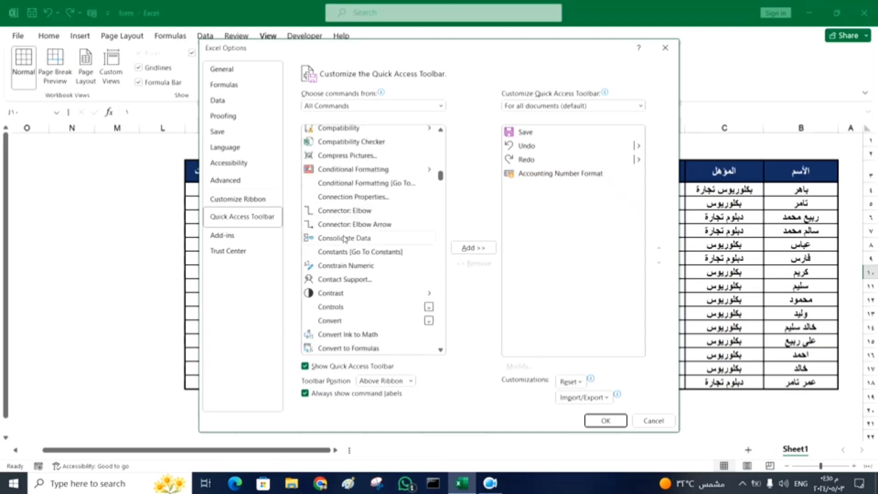
scroll(344, 239, down, 4)
scroll(345, 239, down, 5)
scroll(343, 238, down, 5)
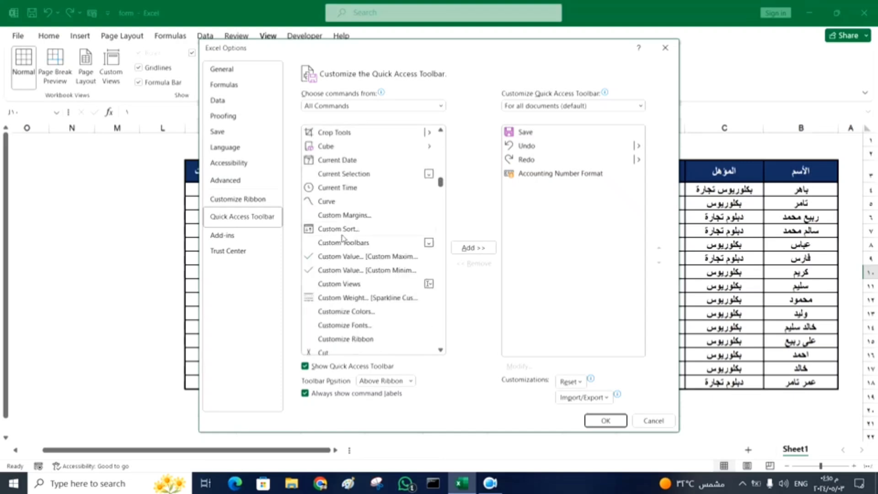
scroll(343, 238, down, 5)
scroll(339, 232, up, 2)
scroll(339, 232, up, 1)
Step: Add Custom Views to the Quick Access Toolbar and confirm the change
click(344, 286)
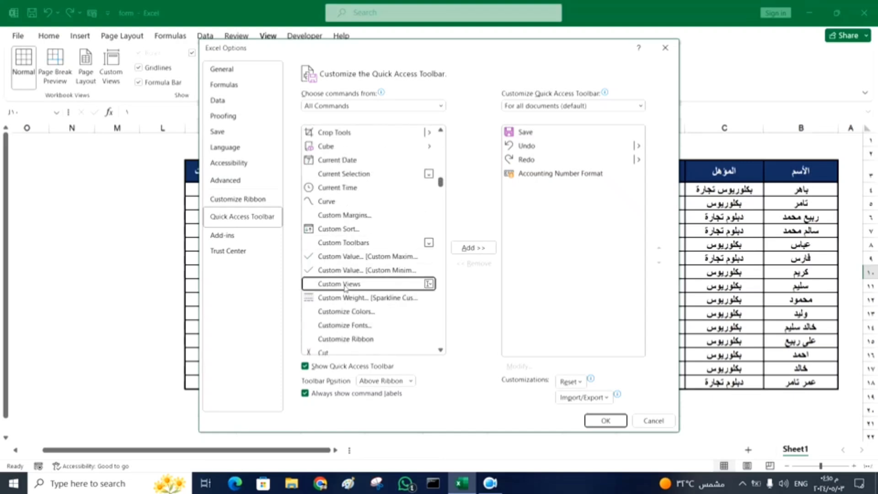
click(477, 249)
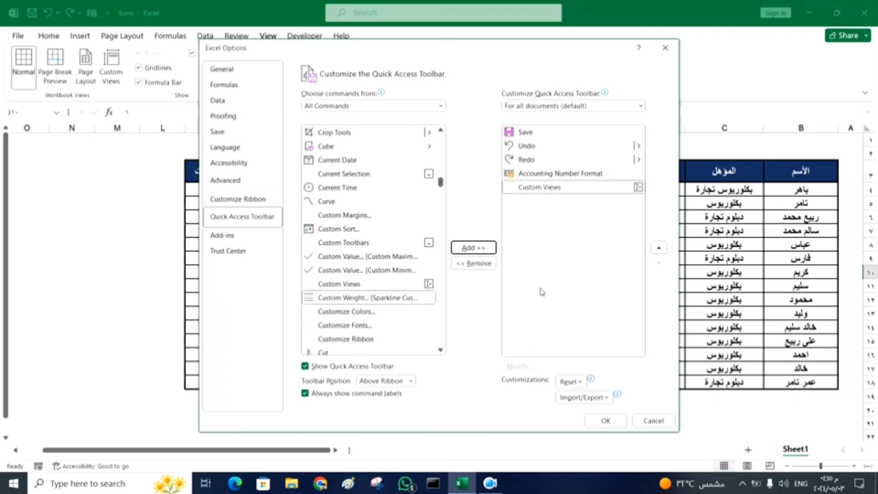
click(611, 421)
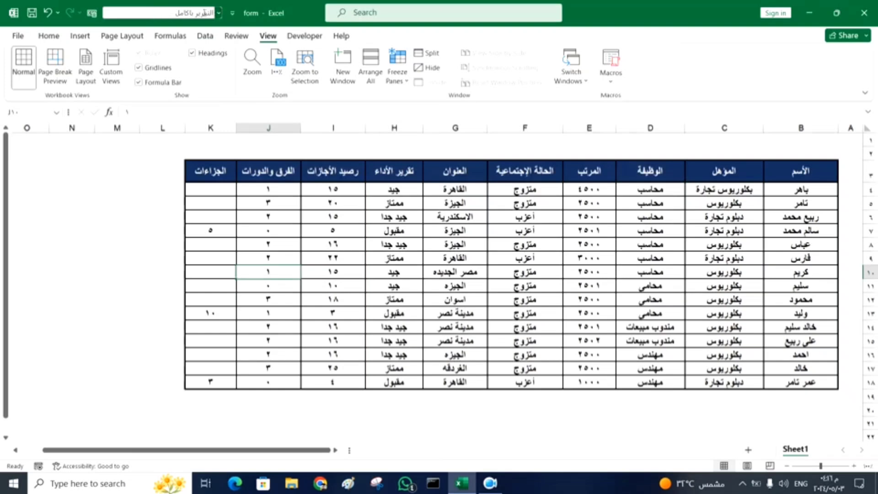
Step: From the toolbar dropdown, show the vacation-balance view, then the courses view
click(478, 267)
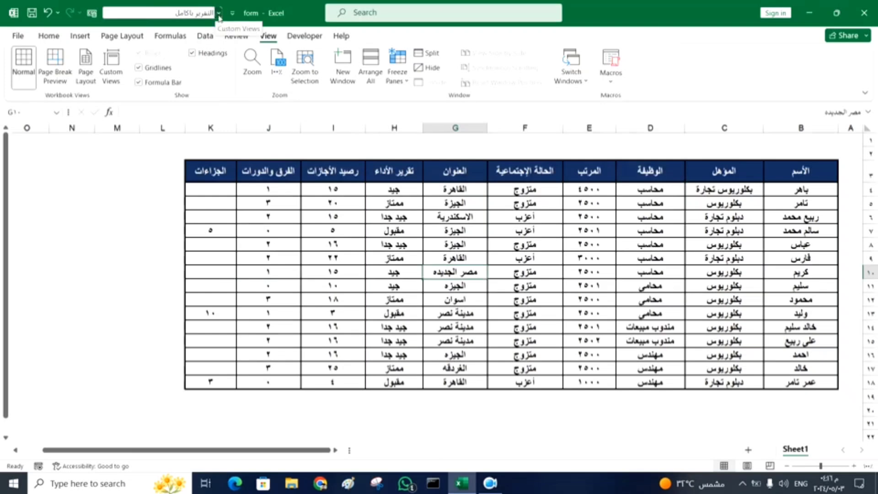
click(219, 14)
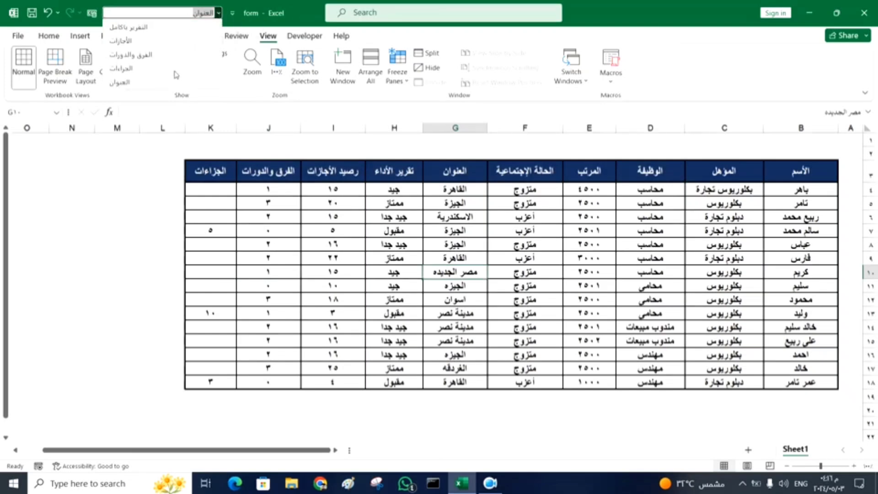
click(120, 40)
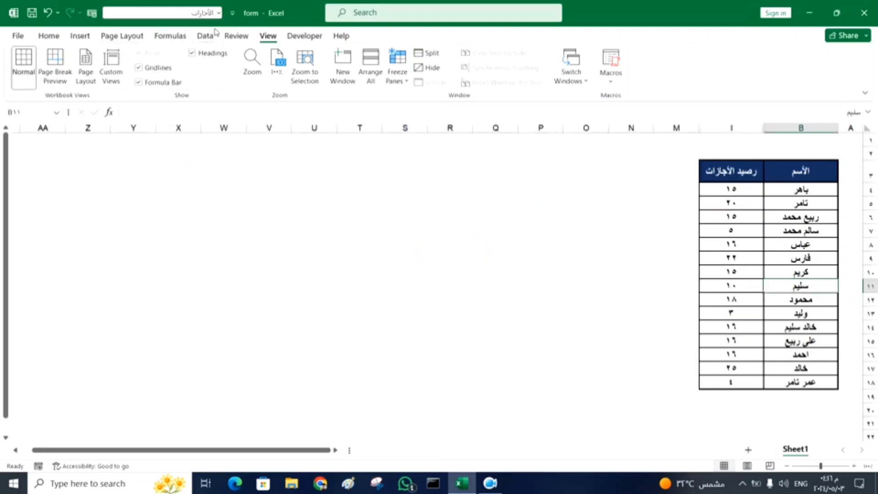
click(218, 13)
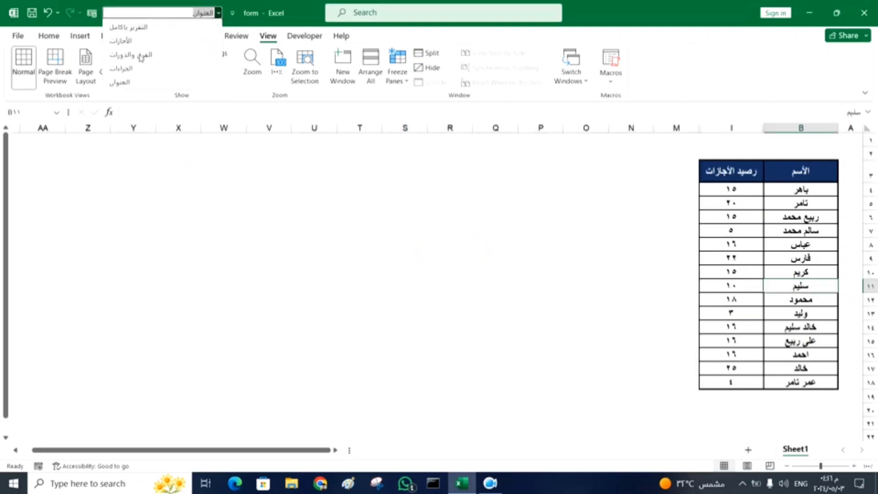
click(140, 55)
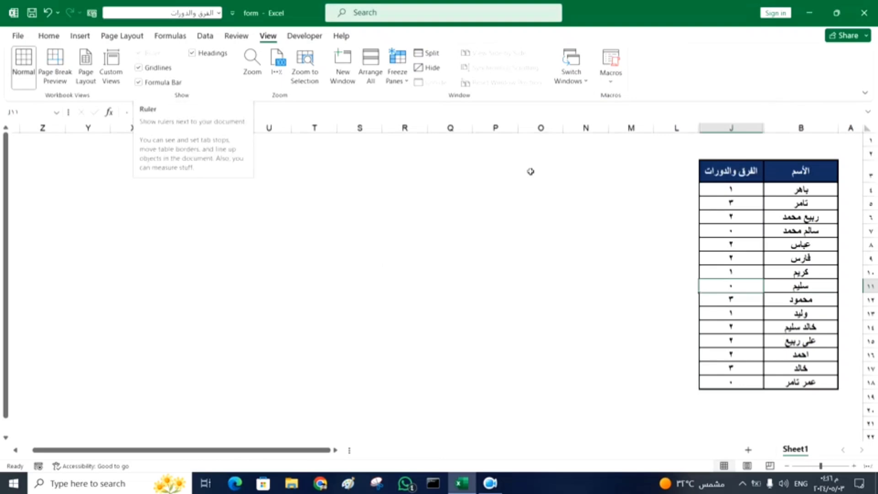
Step: Show the penalties and addresses views, then return to the full-report view
click(219, 13)
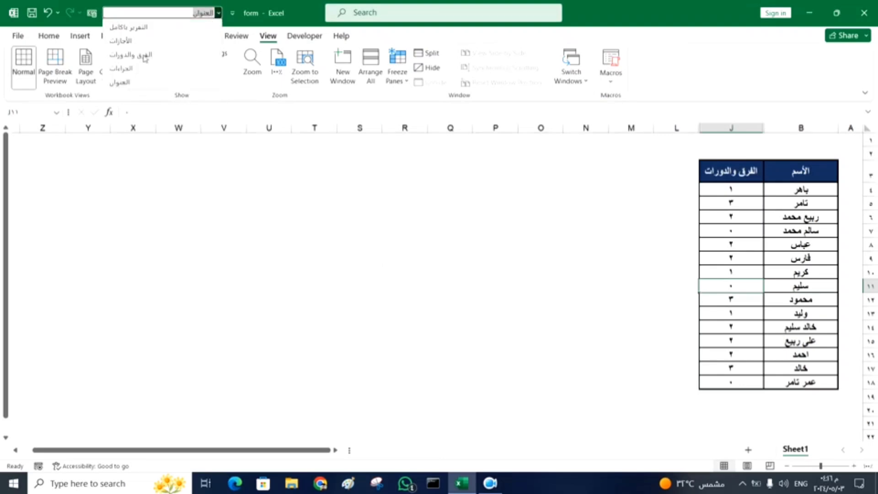
click(135, 68)
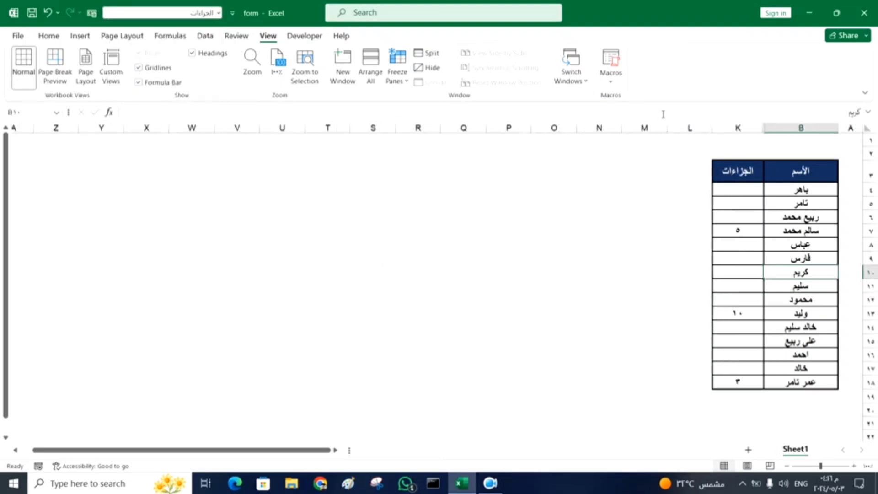
click(219, 13)
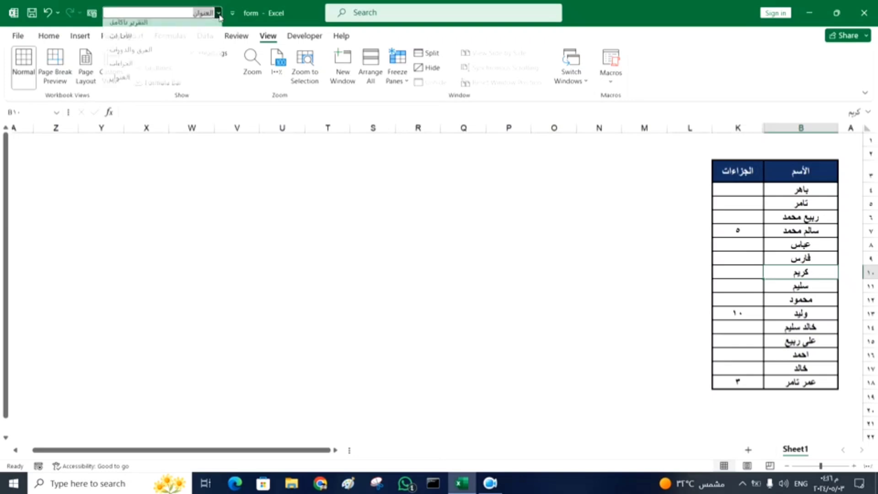
click(141, 85)
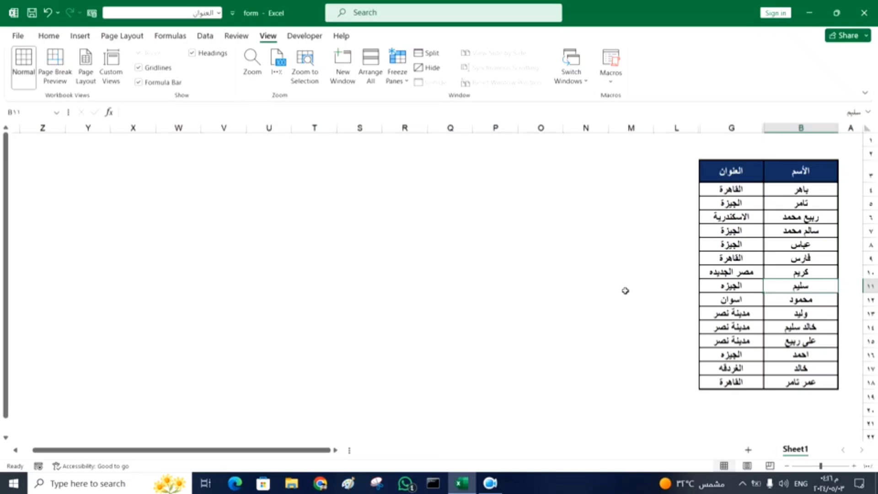
click(219, 13)
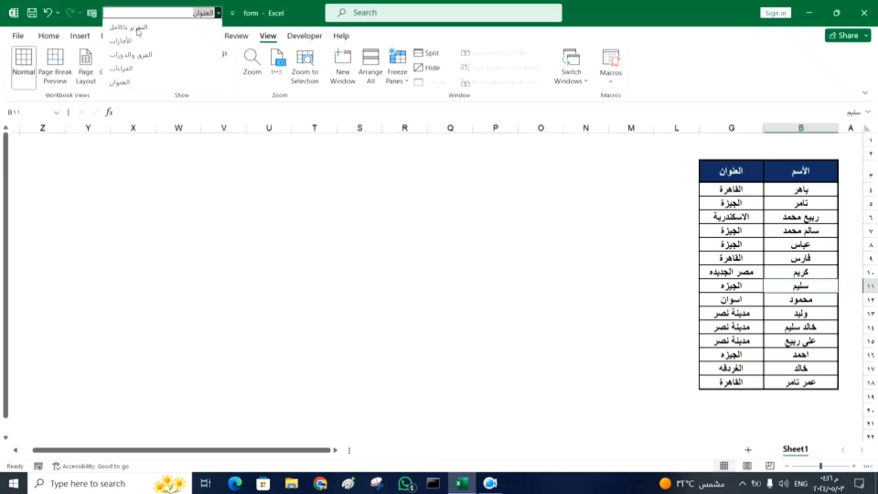
click(137, 28)
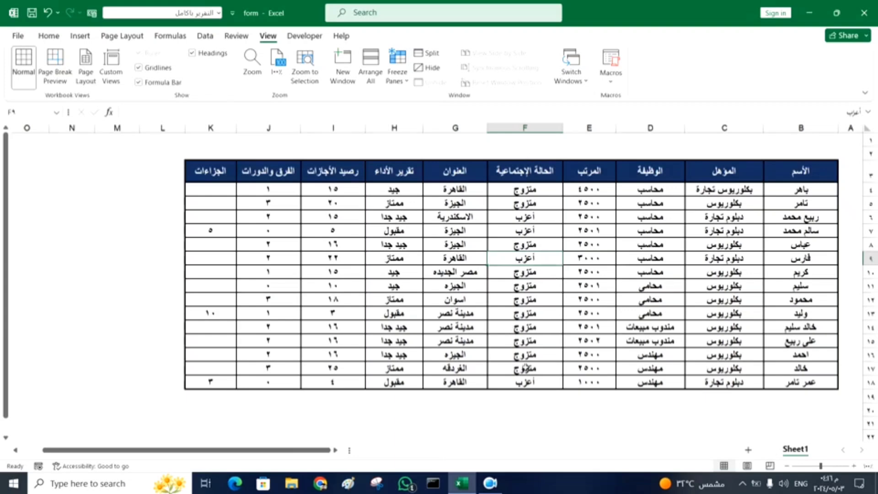
Step: Glance at the saved custom views, then hide columns C through E
click(112, 74)
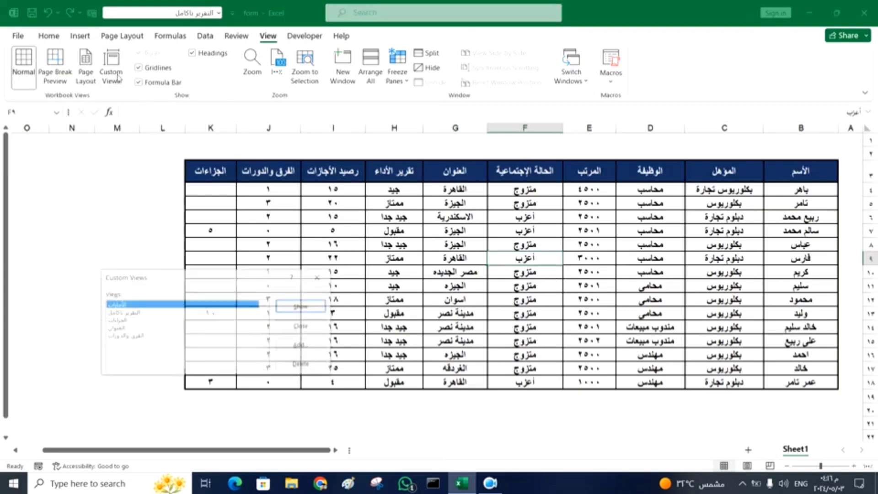
click(319, 277)
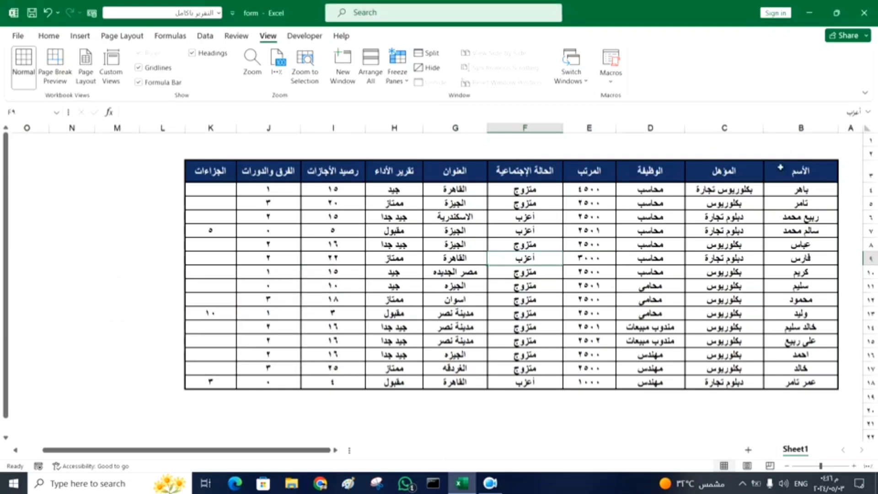
drag(725, 128, 590, 127)
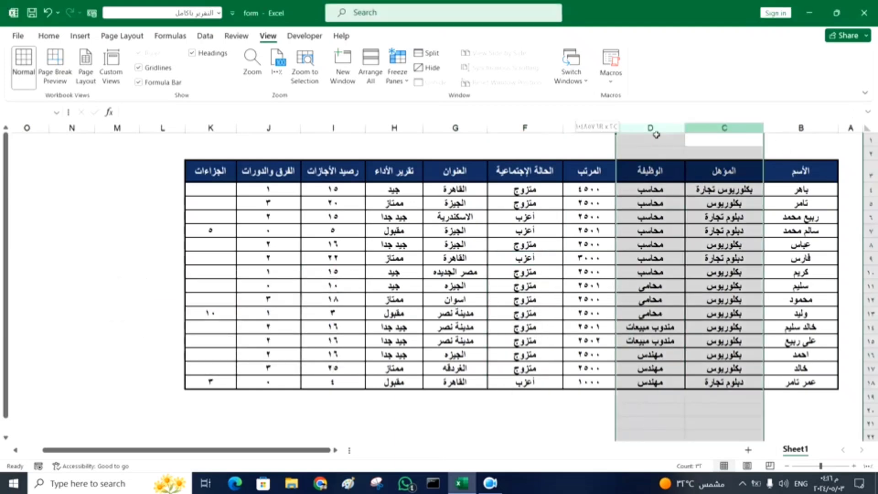
right_click(629, 198)
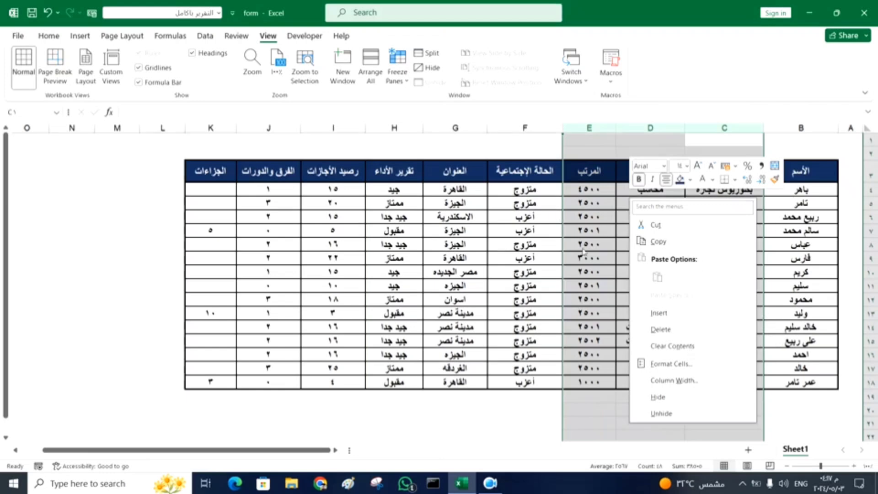
click(700, 397)
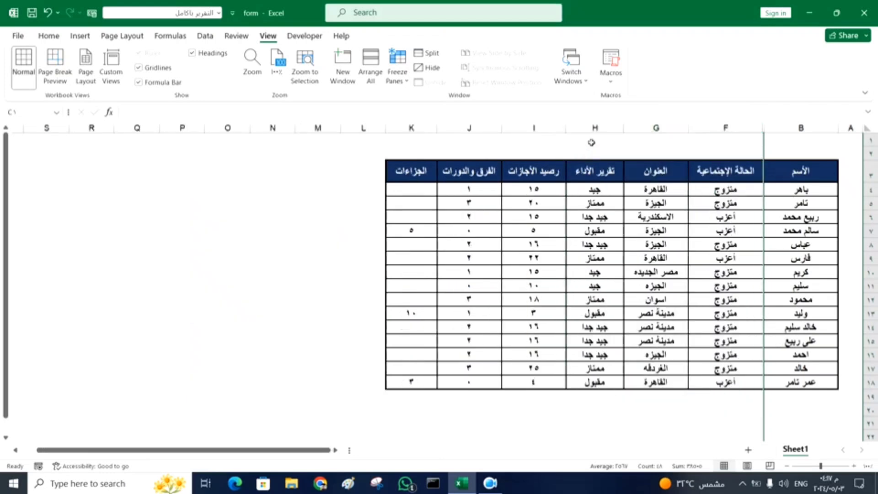
Step: Hide columns H through K and the address column G, leaving names and marital status
drag(594, 128, 403, 137)
right_click(429, 168)
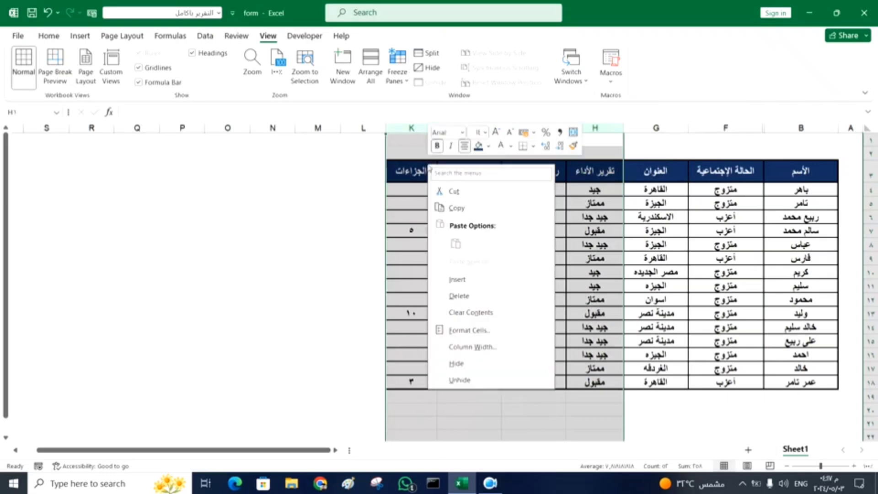
click(474, 369)
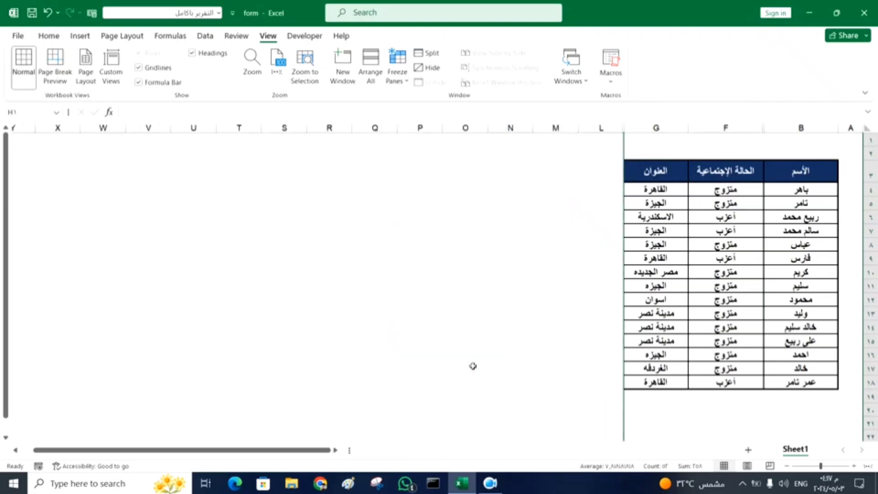
click(657, 127)
right_click(659, 129)
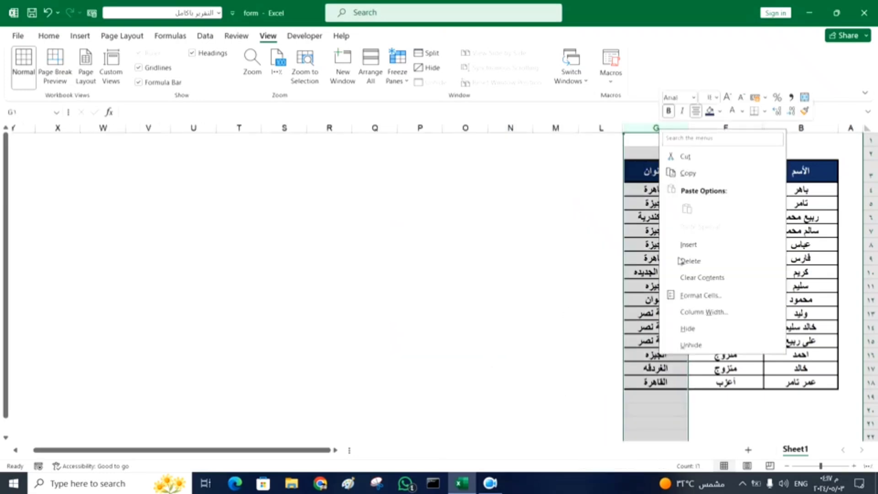
click(702, 329)
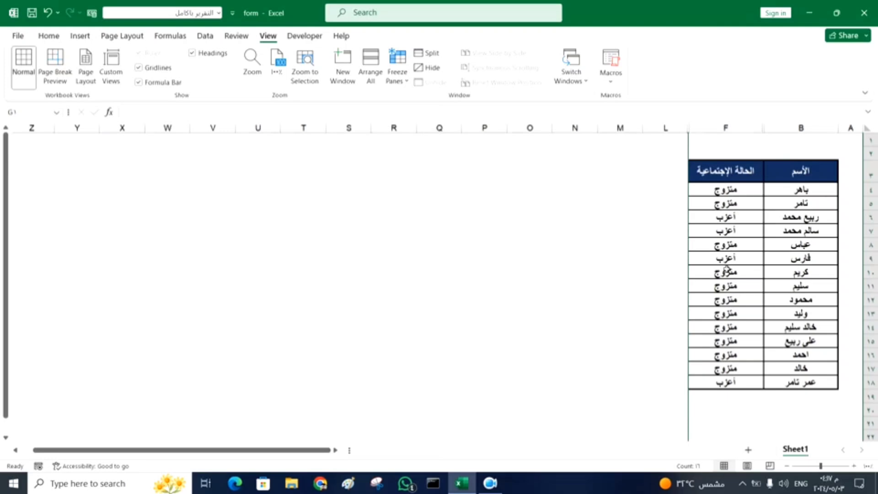
click(746, 287)
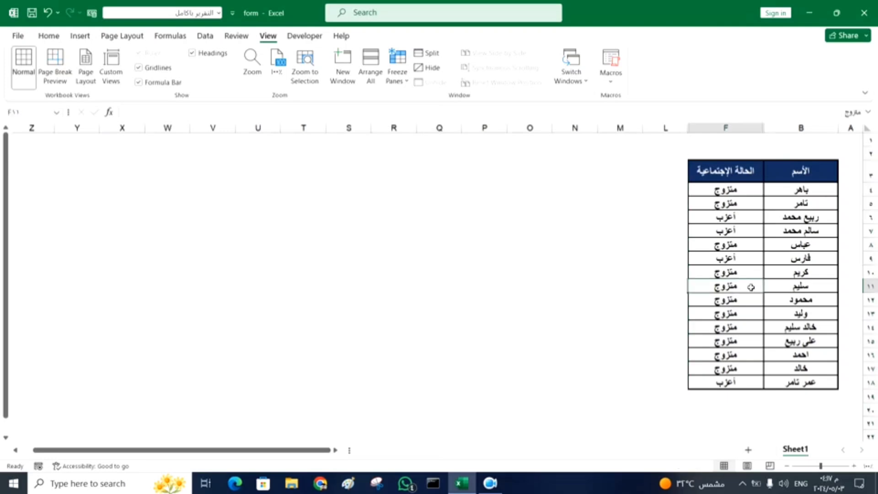
click(111, 64)
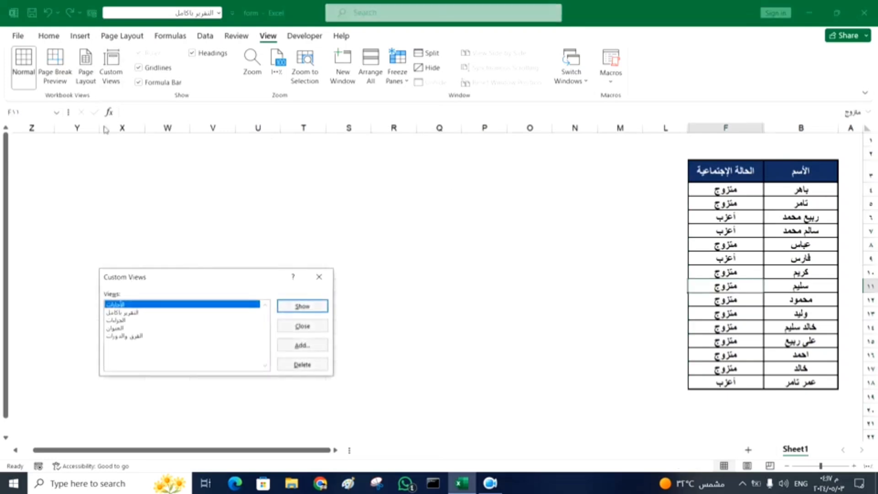
Step: Add a custom view named الحالة الإجتماعية, including the hidden columns
click(301, 347)
text(hgphgm hTJl)
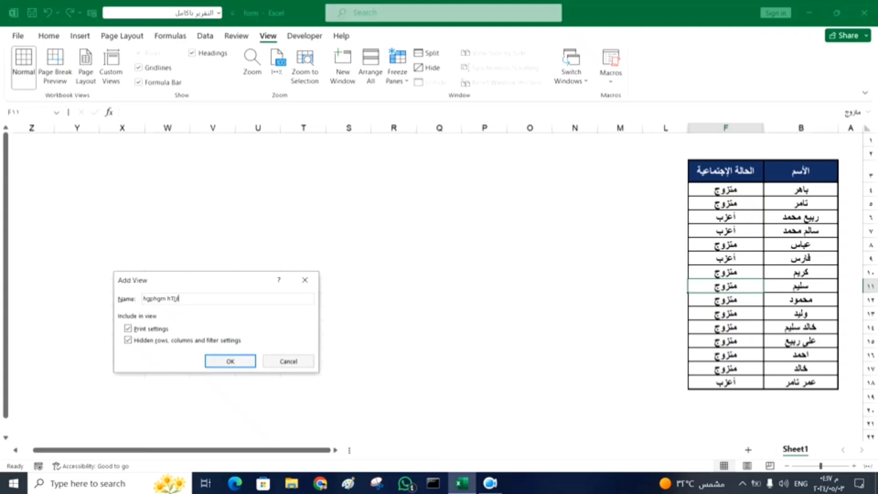
key(BackSpace)
key(BackSpace)
key(BackSpace)
key(alt+shift)
text(الحالة الإجتماعية)
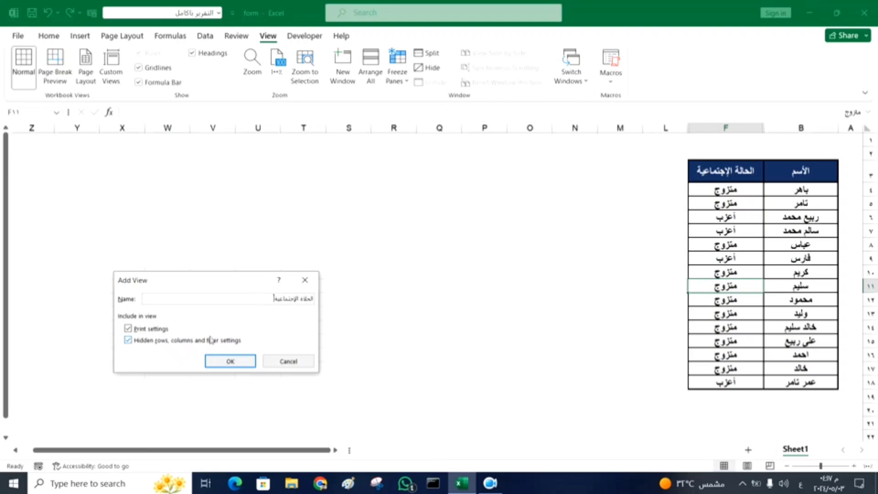
click(231, 362)
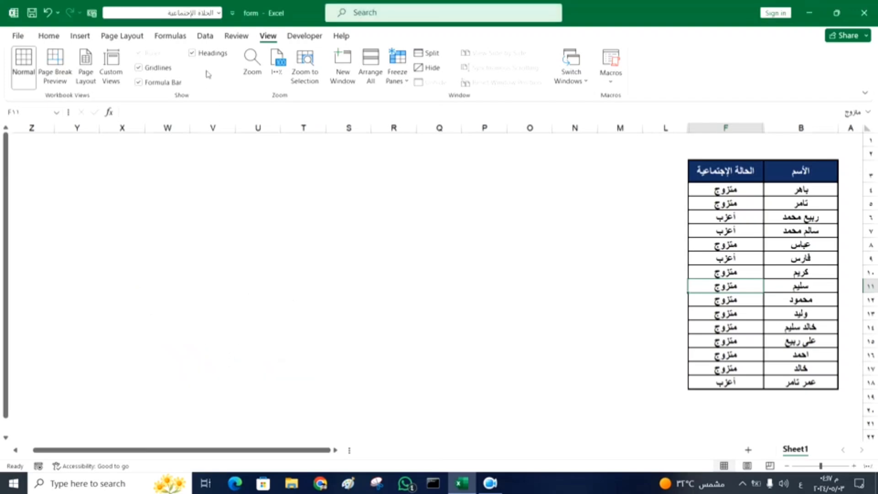
Step: Apply the full-report, marital-status and الفرق والدورات views from the toolbar dropdown
click(219, 14)
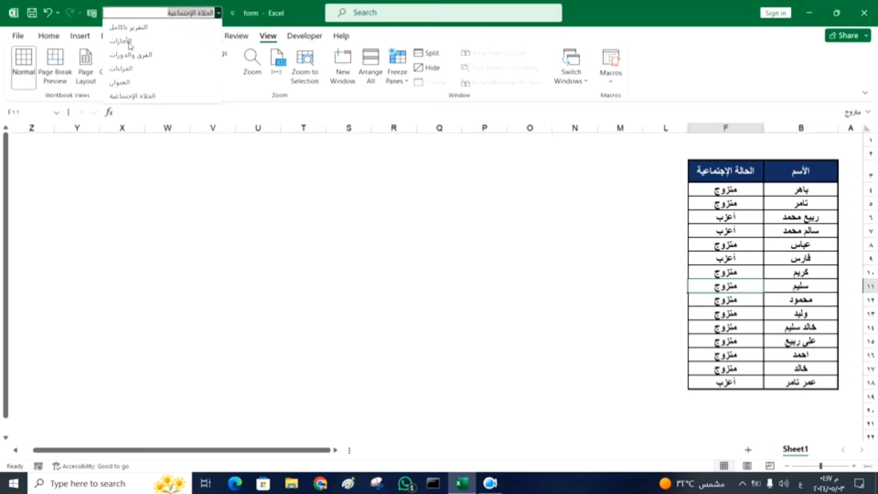
click(130, 29)
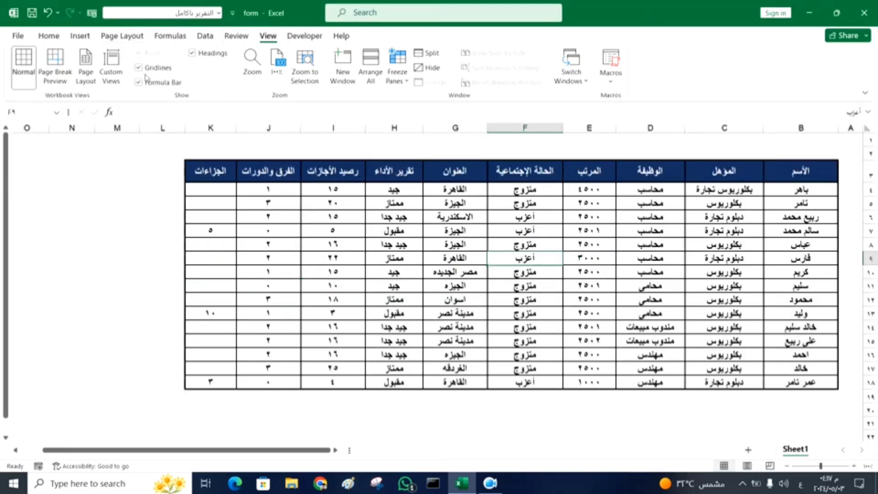
click(219, 14)
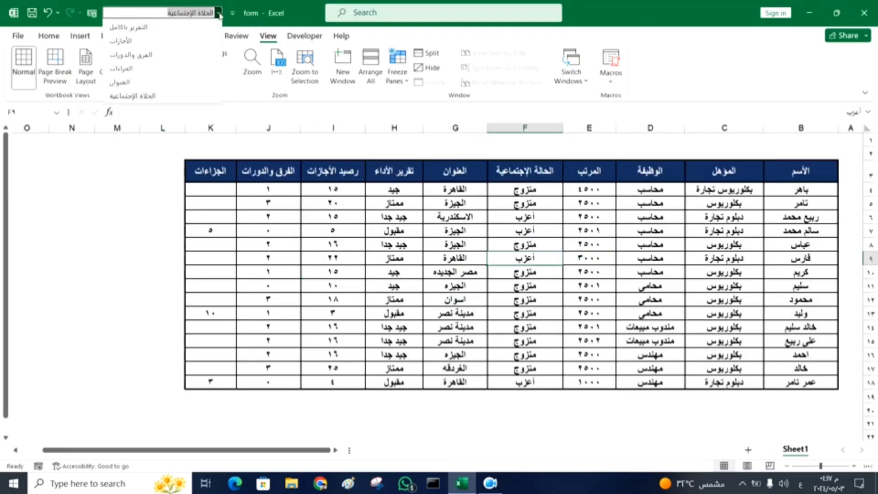
click(127, 97)
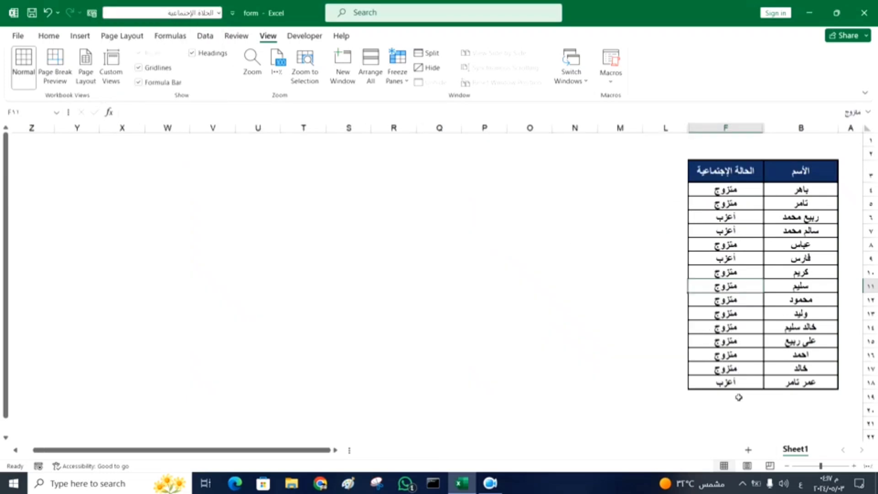
click(219, 12)
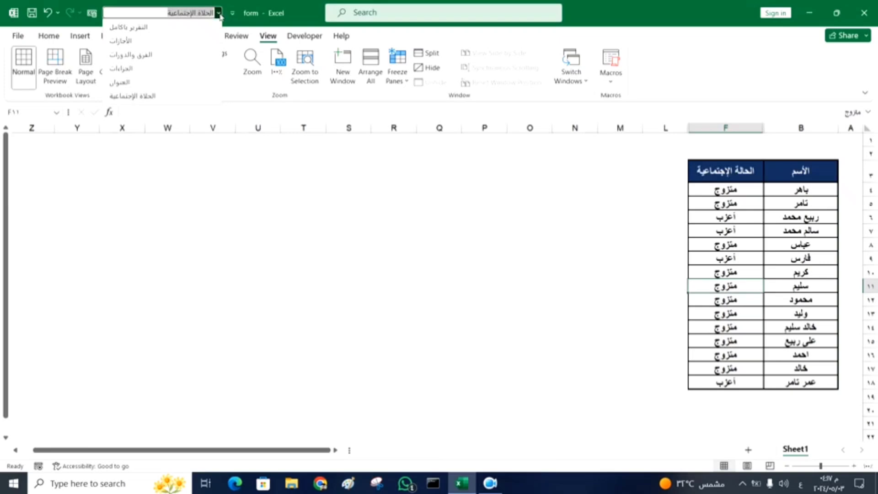
click(157, 56)
Step: Apply the الجزاءات and العنوان views, then return to the full-report view
click(219, 14)
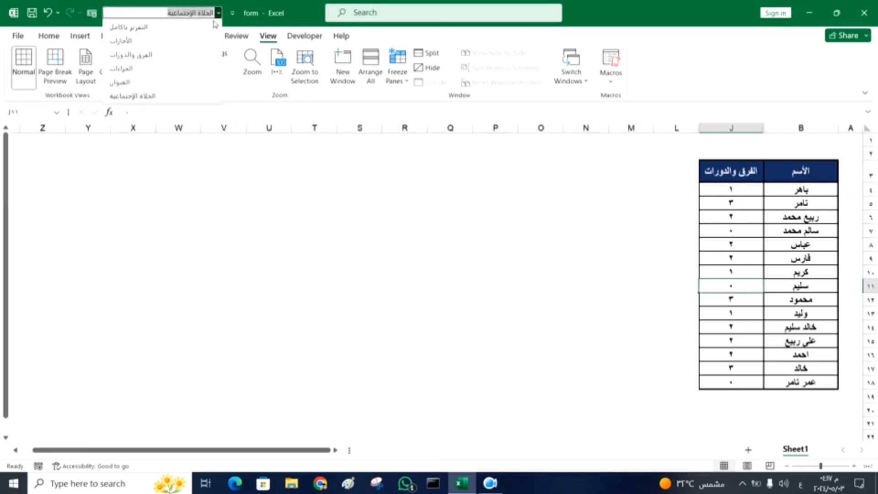
click(158, 69)
click(219, 13)
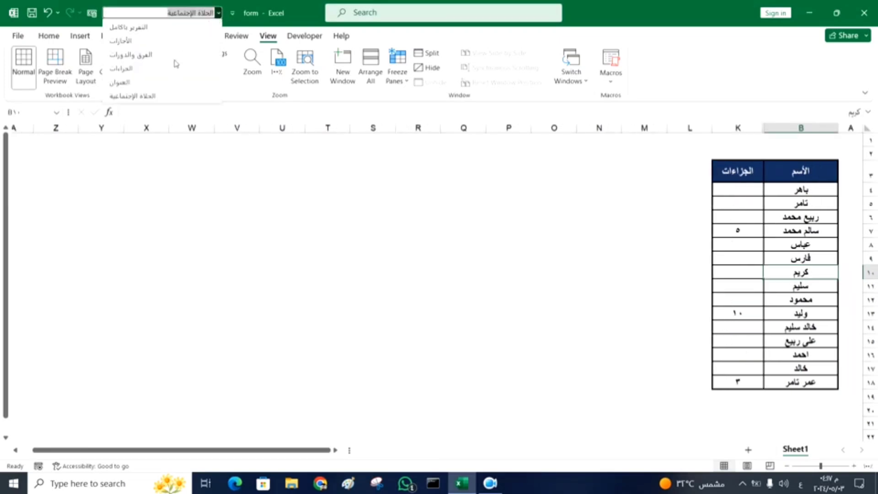
click(159, 82)
click(218, 13)
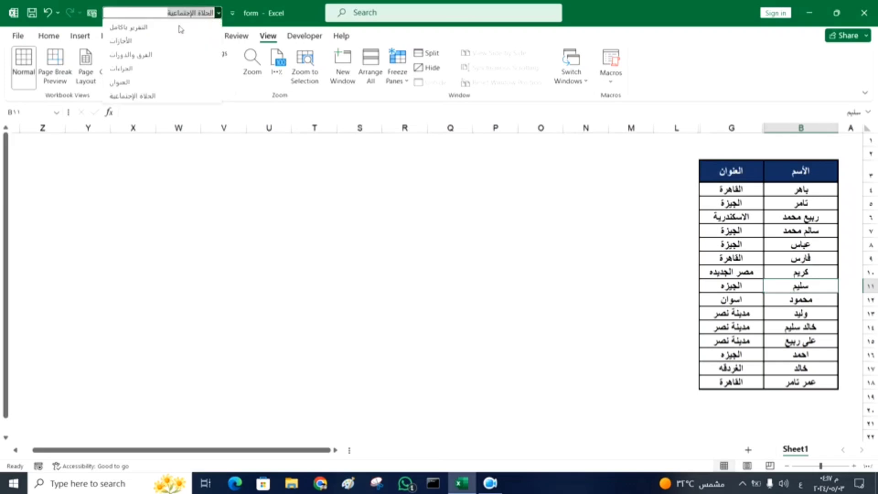
click(172, 27)
click(574, 275)
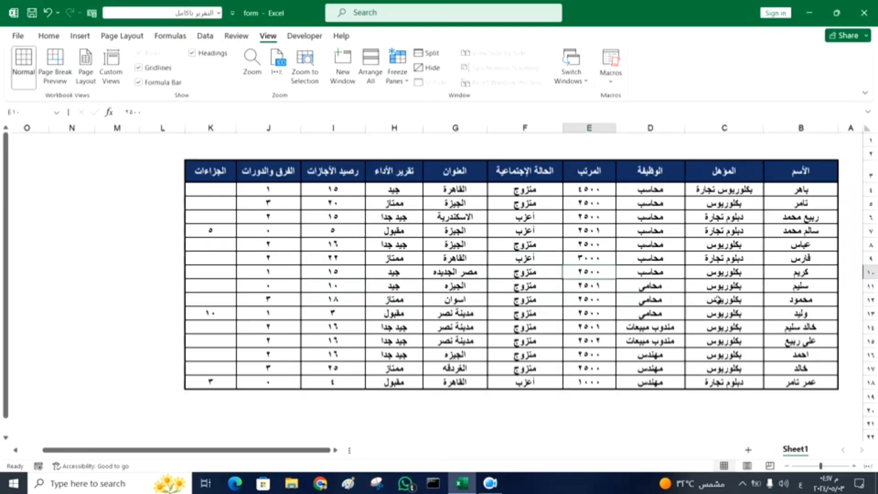